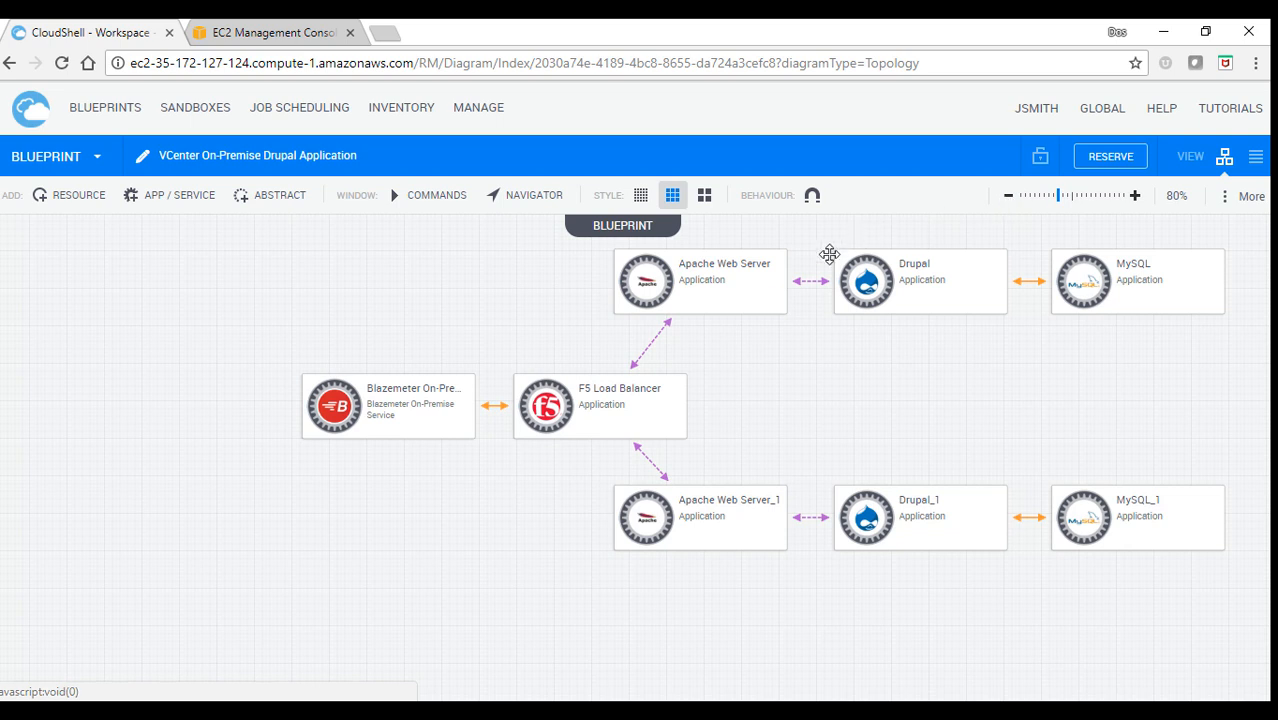
{"action": "left_click", "coordinate": [685, 285]}
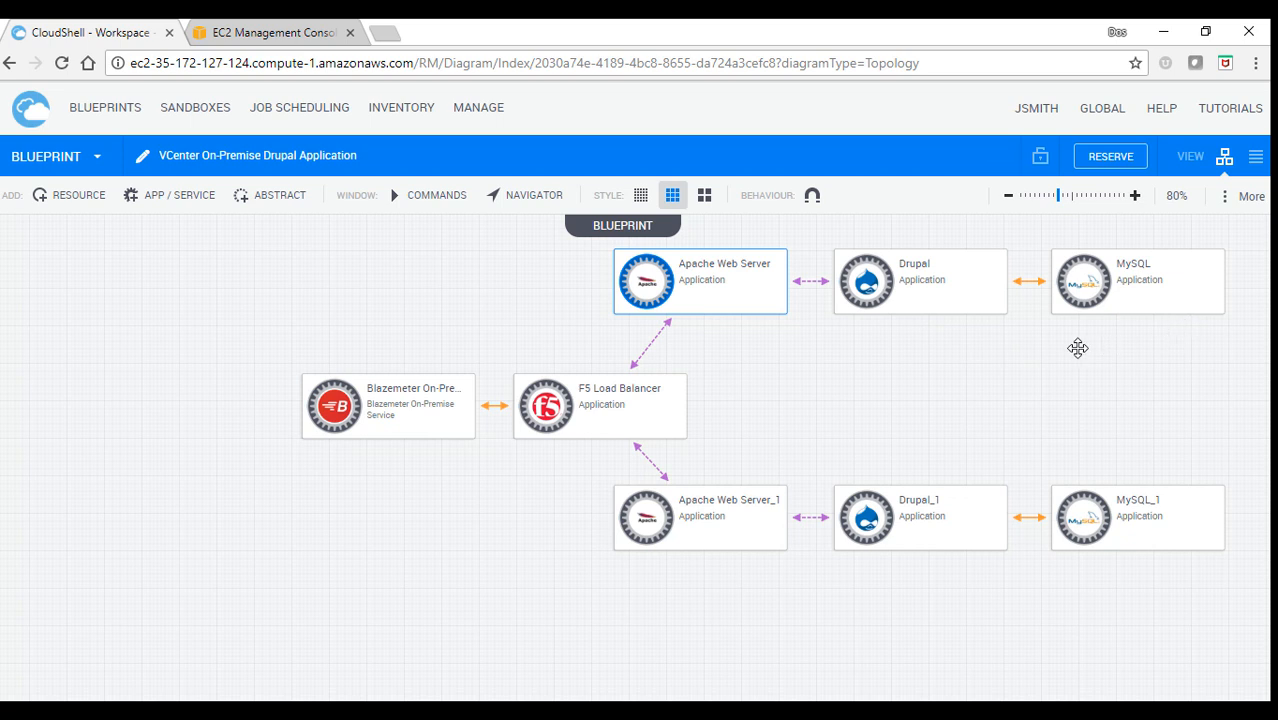
{"action": "left_click", "coordinate": [654, 423]}
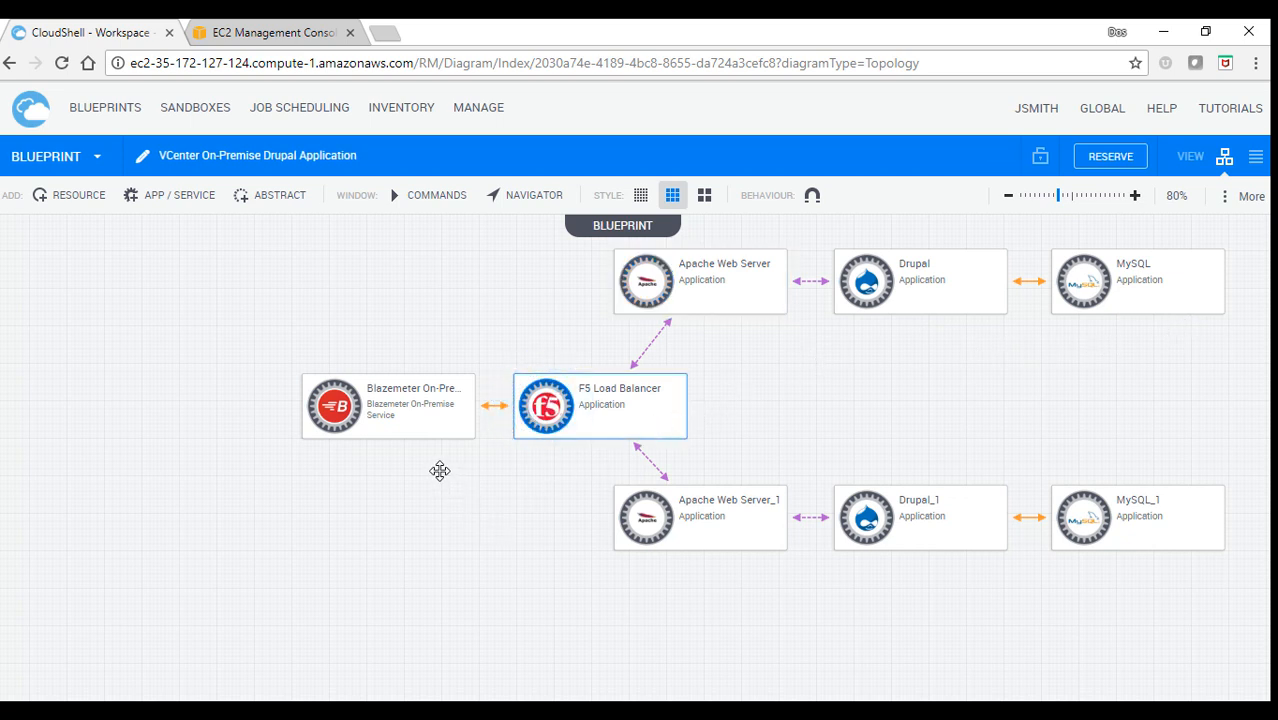
Step: Open the AWS Drupal Application blueprint from the blueprint catalog and fit its diagram at 90% zoom
{"action": "left_click", "coordinate": [100, 113]}
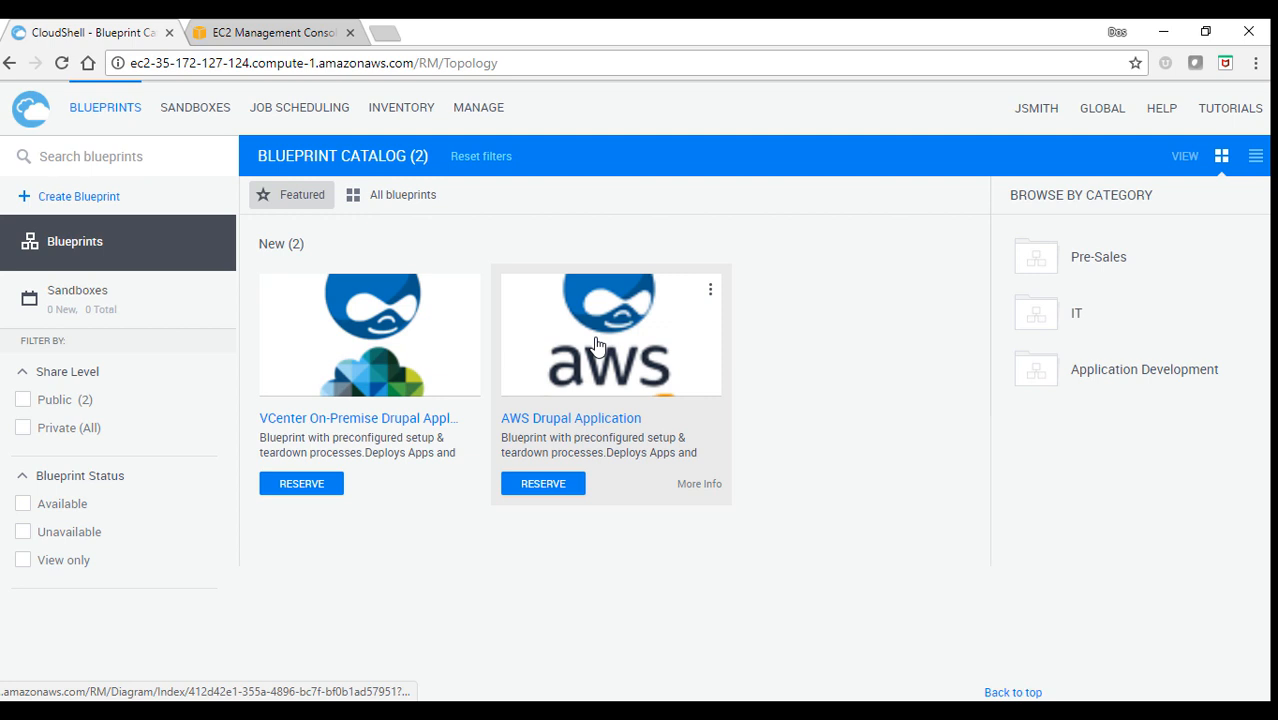
{"action": "left_click", "coordinate": [597, 345]}
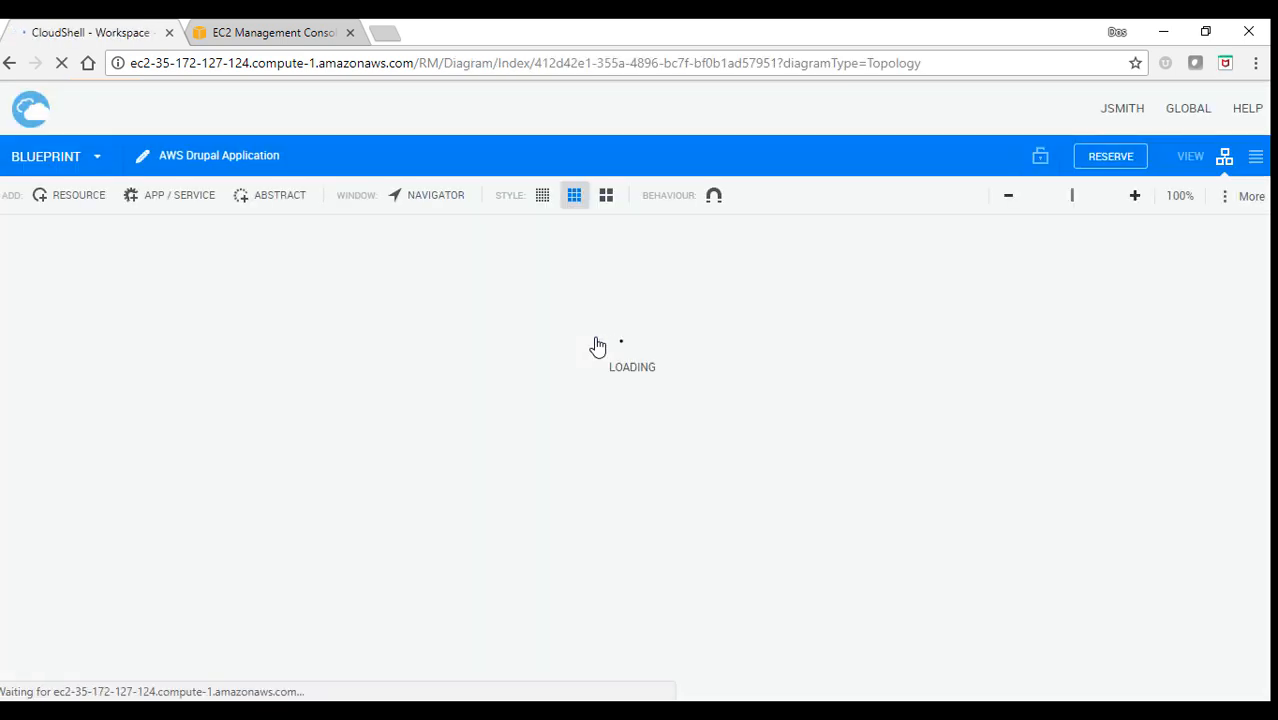
{"action": "left_click", "coordinate": [1007, 199]}
{"action": "left_click", "coordinate": [1007, 199]}
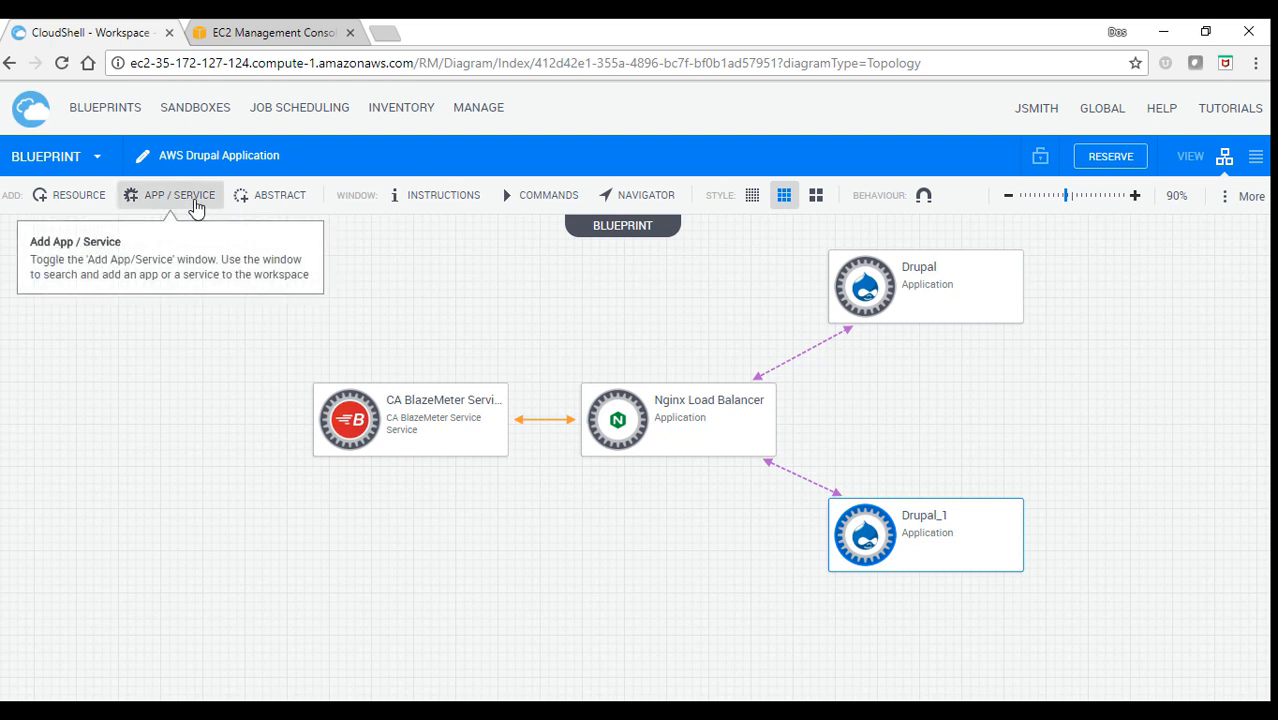
Step: Add the AWS AuroraDB cloud provider service to the blueprint and place it to the right of the two Drupal applications
{"action": "left_click", "coordinate": [196, 203]}
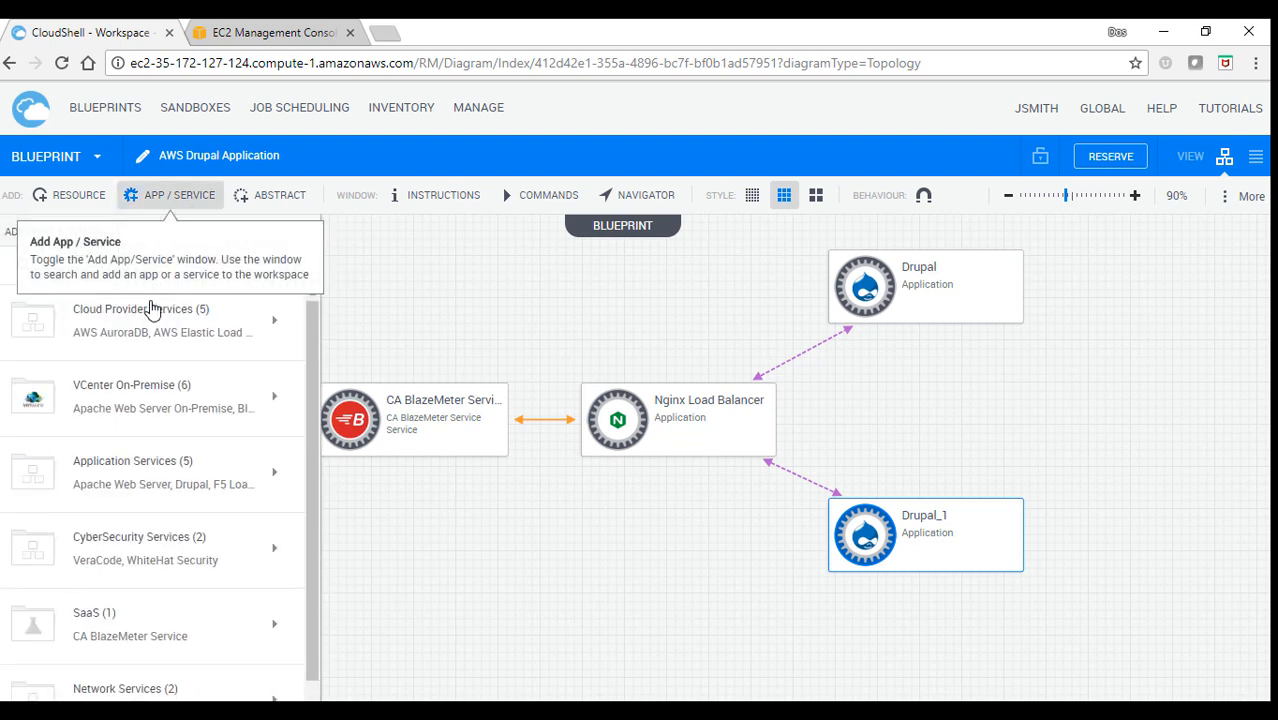
{"action": "left_click", "coordinate": [150, 314]}
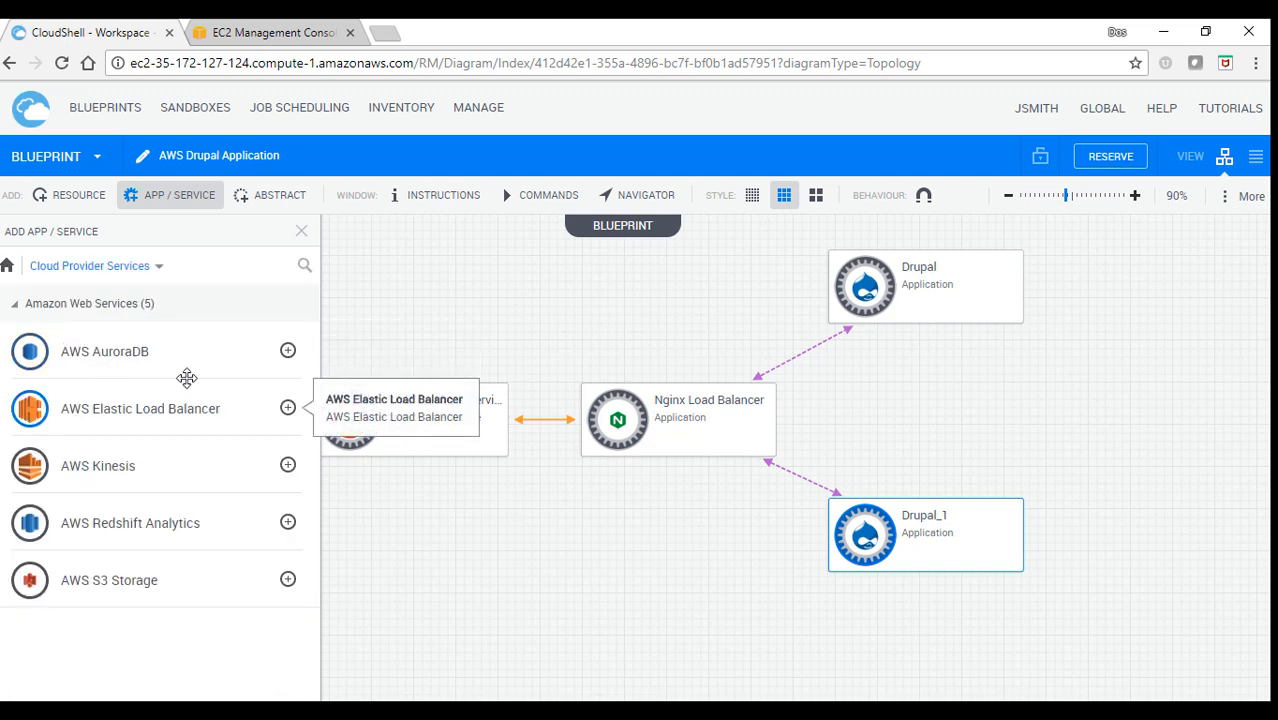
{"action": "left_click", "coordinate": [288, 351]}
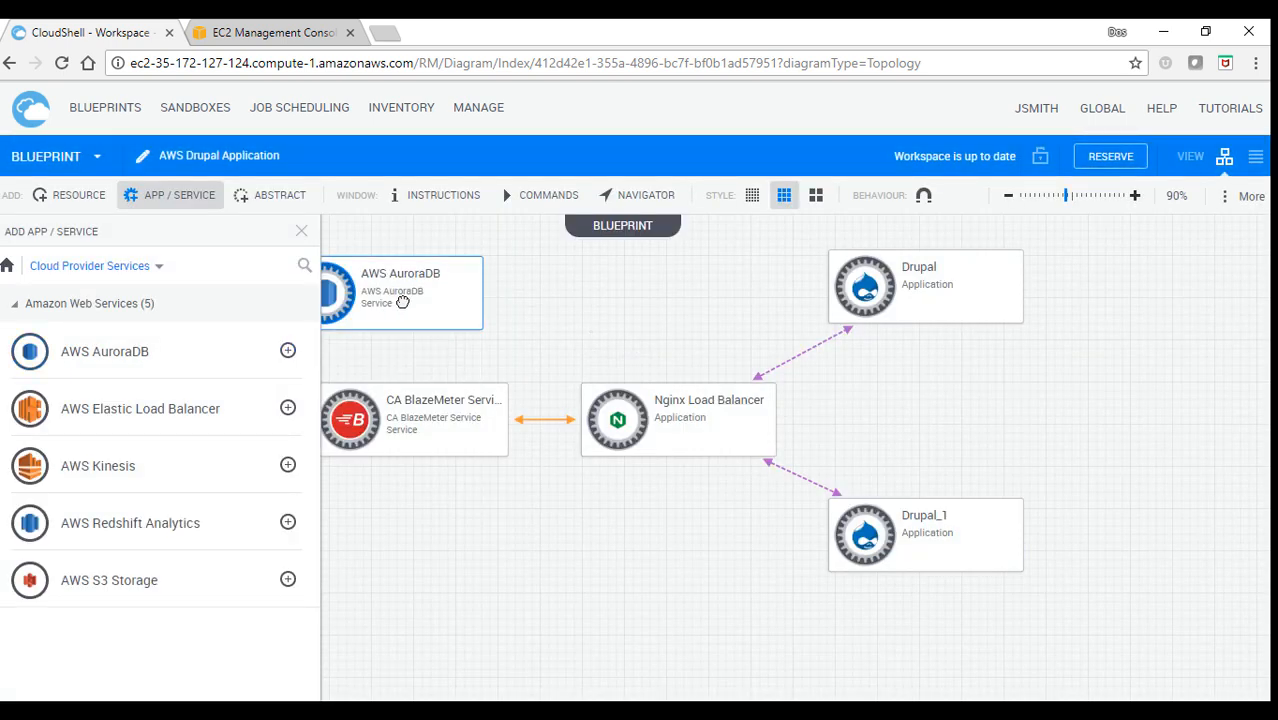
{"action": "left_click_drag", "start_coordinate": [395, 300], "coordinate": [1146, 412]}
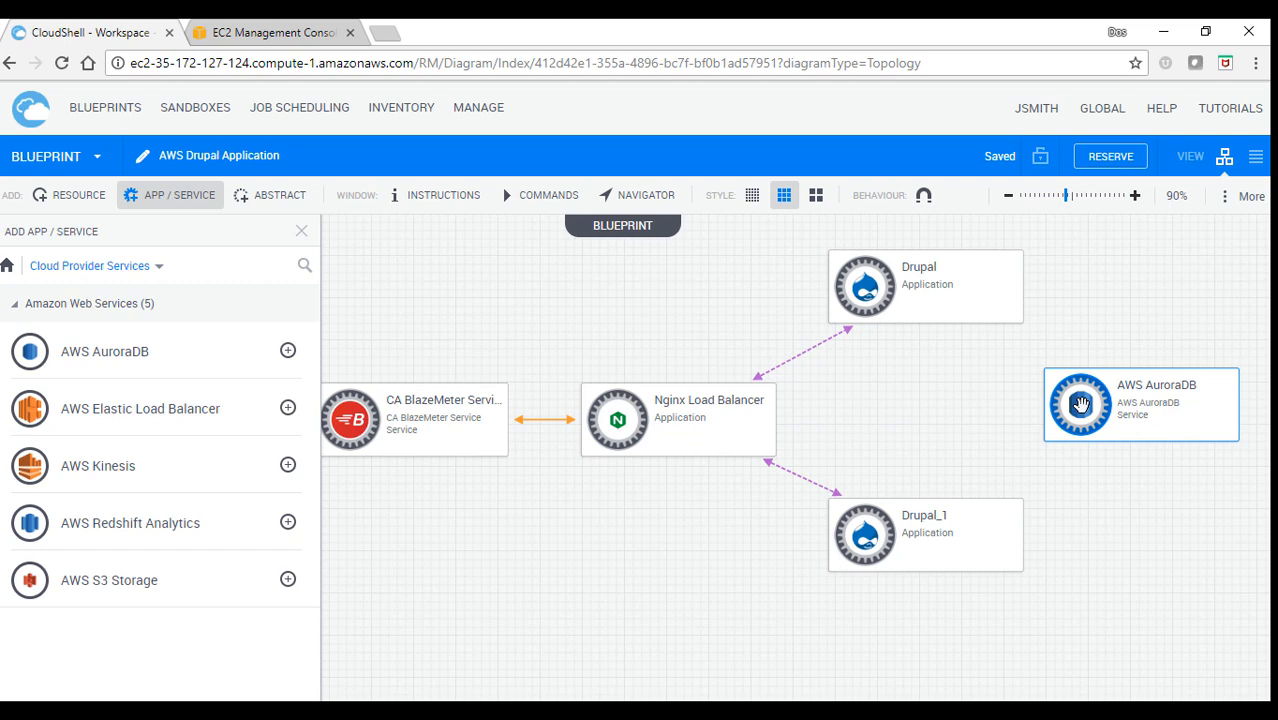
Step: Connect the AWS AuroraDB service to both the Drupal and Drupal_1 applications, and close the service catalog
{"action": "mouse_move", "coordinate": [1080, 398]}
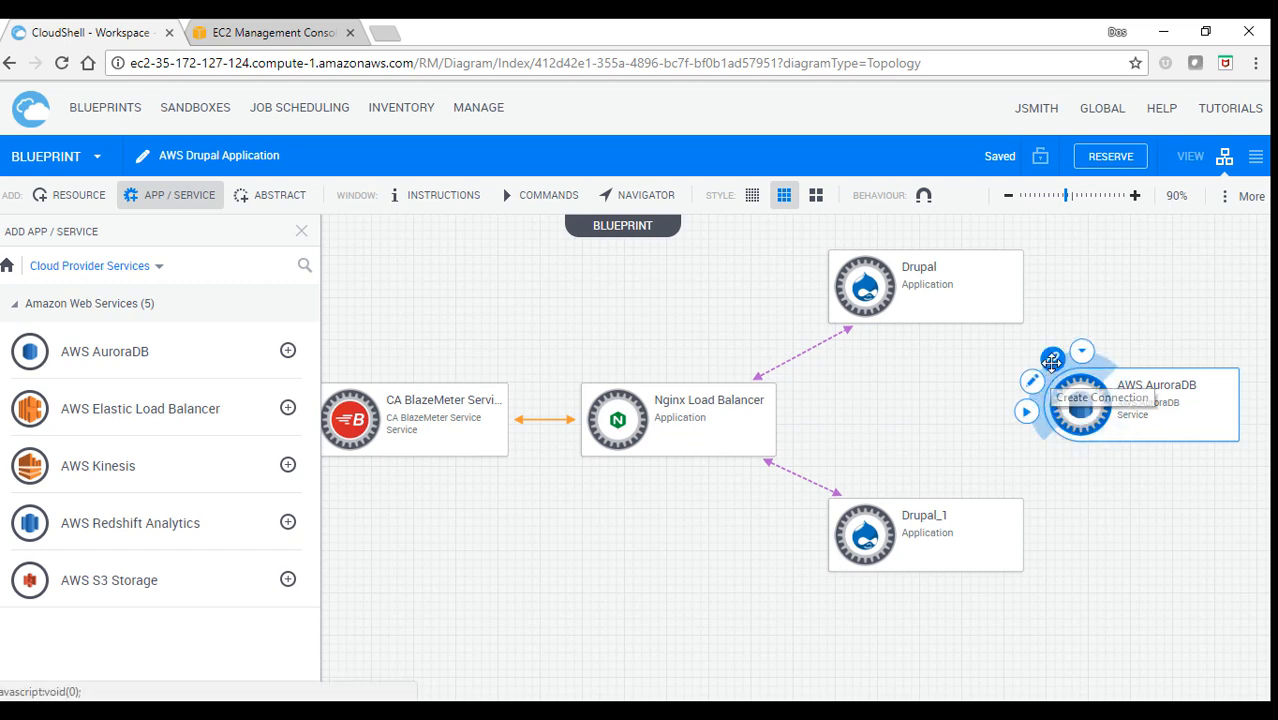
{"action": "left_click", "coordinate": [1052, 360]}
{"action": "left_click", "coordinate": [958, 302]}
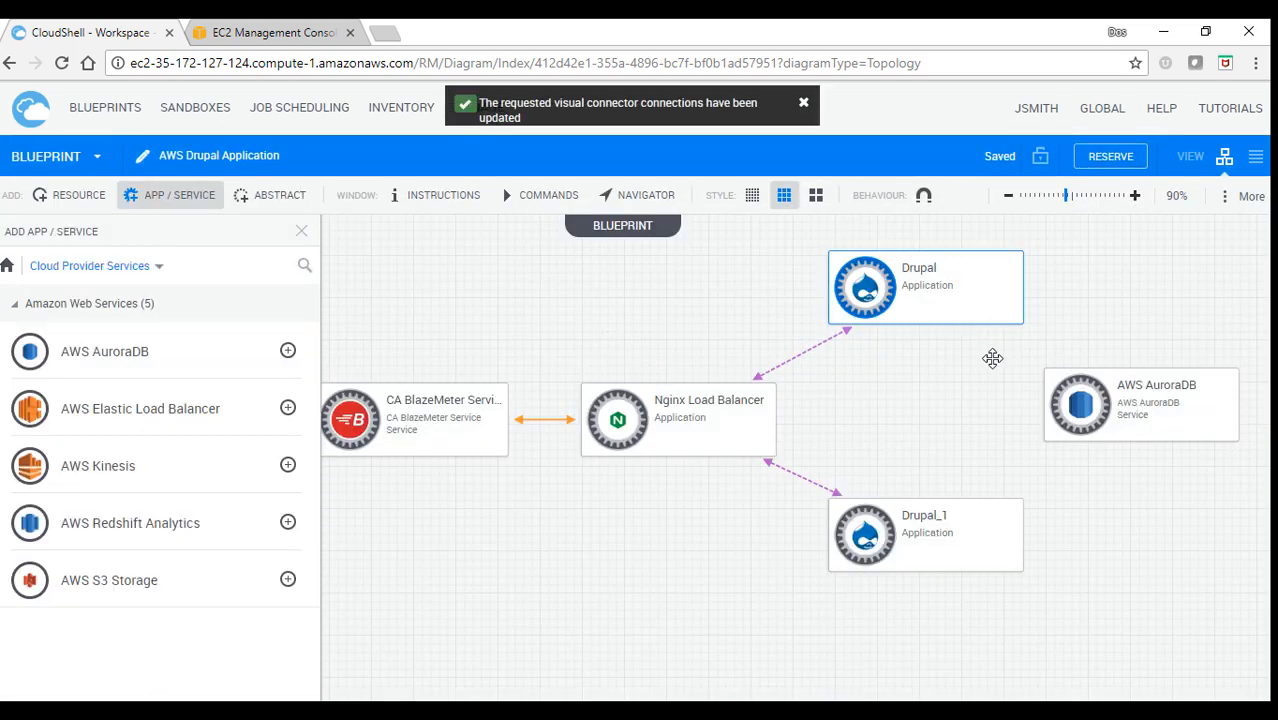
{"action": "mouse_move", "coordinate": [1065, 388]}
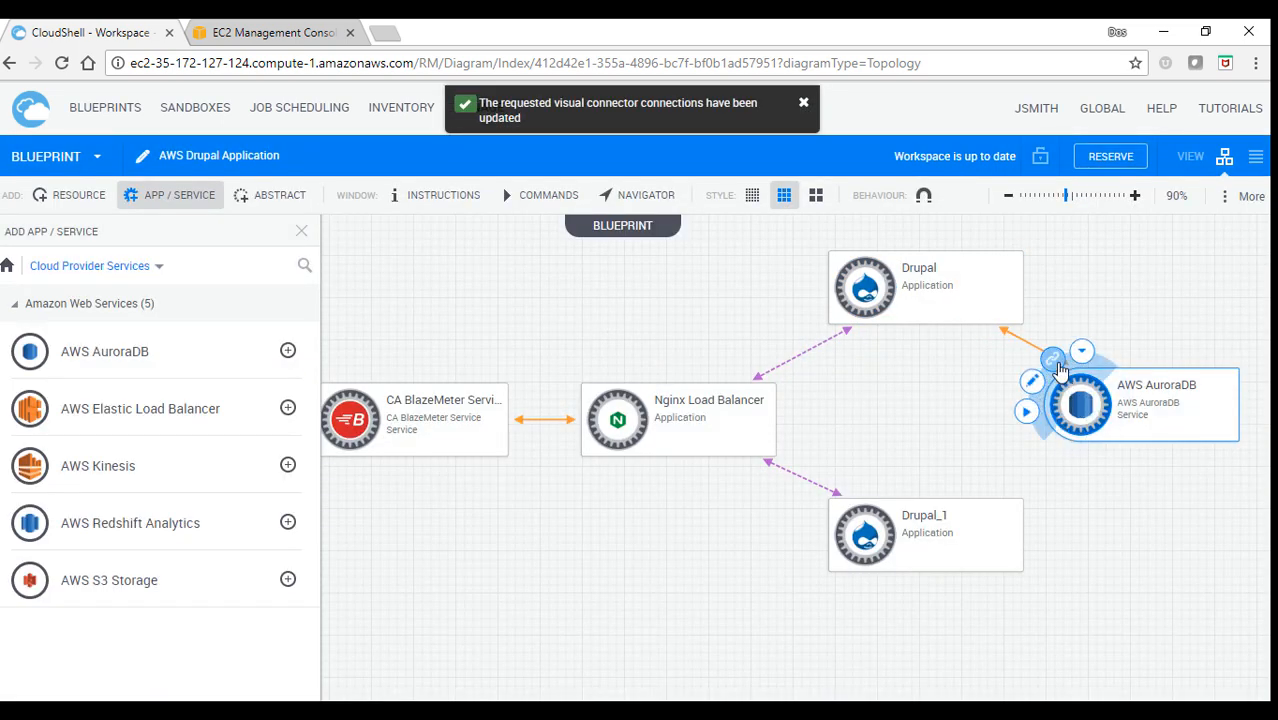
{"action": "left_click", "coordinate": [1052, 359]}
{"action": "left_click", "coordinate": [985, 536]}
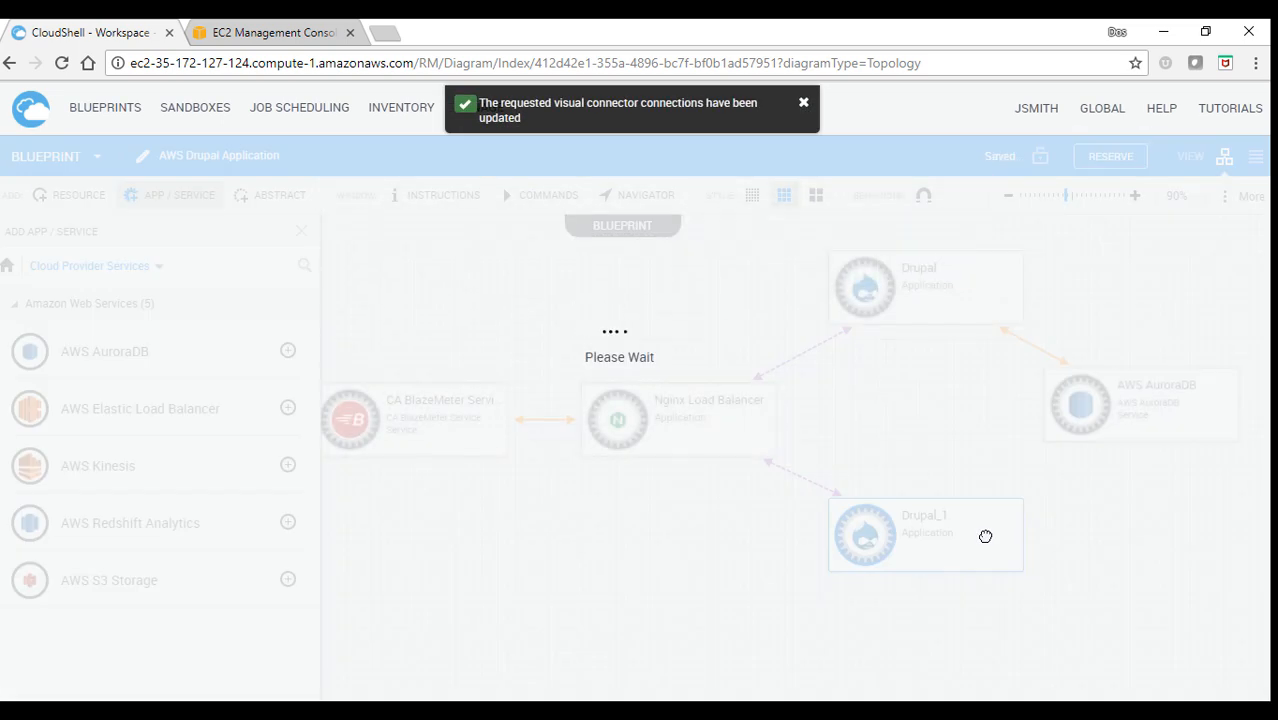
{"action": "mouse_move", "coordinate": [985, 536]}
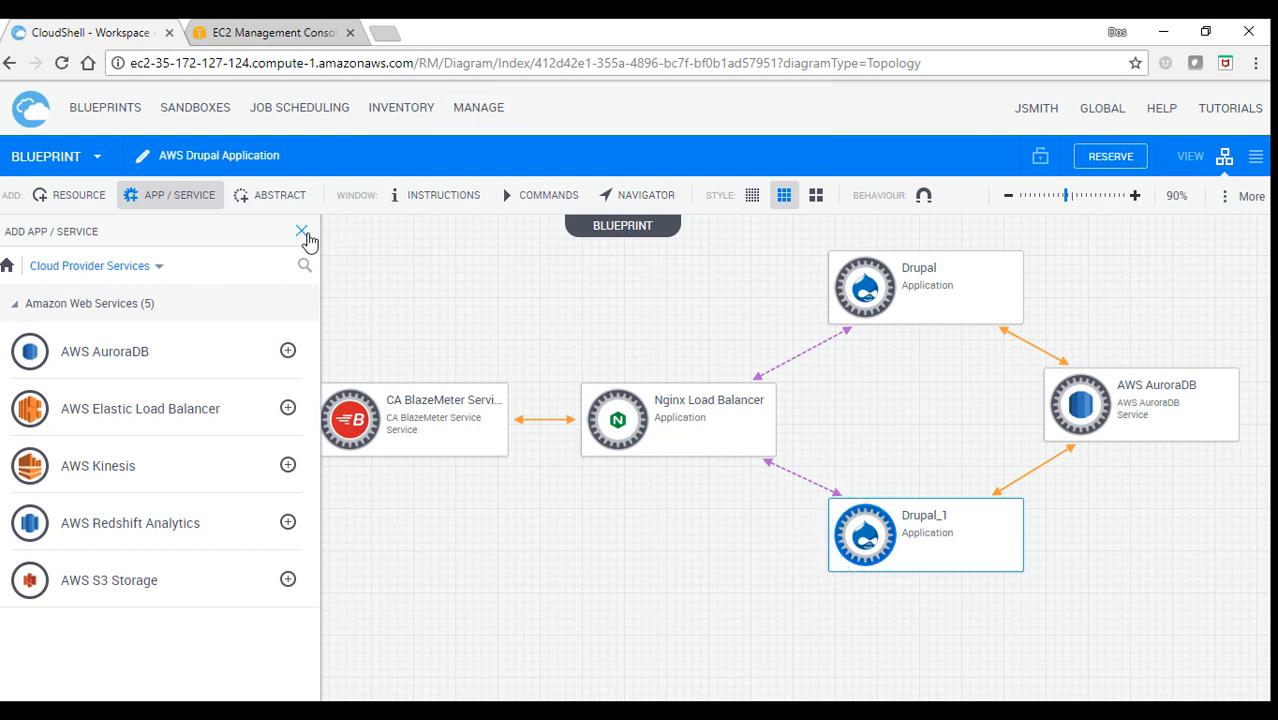
{"action": "left_click", "coordinate": [302, 233]}
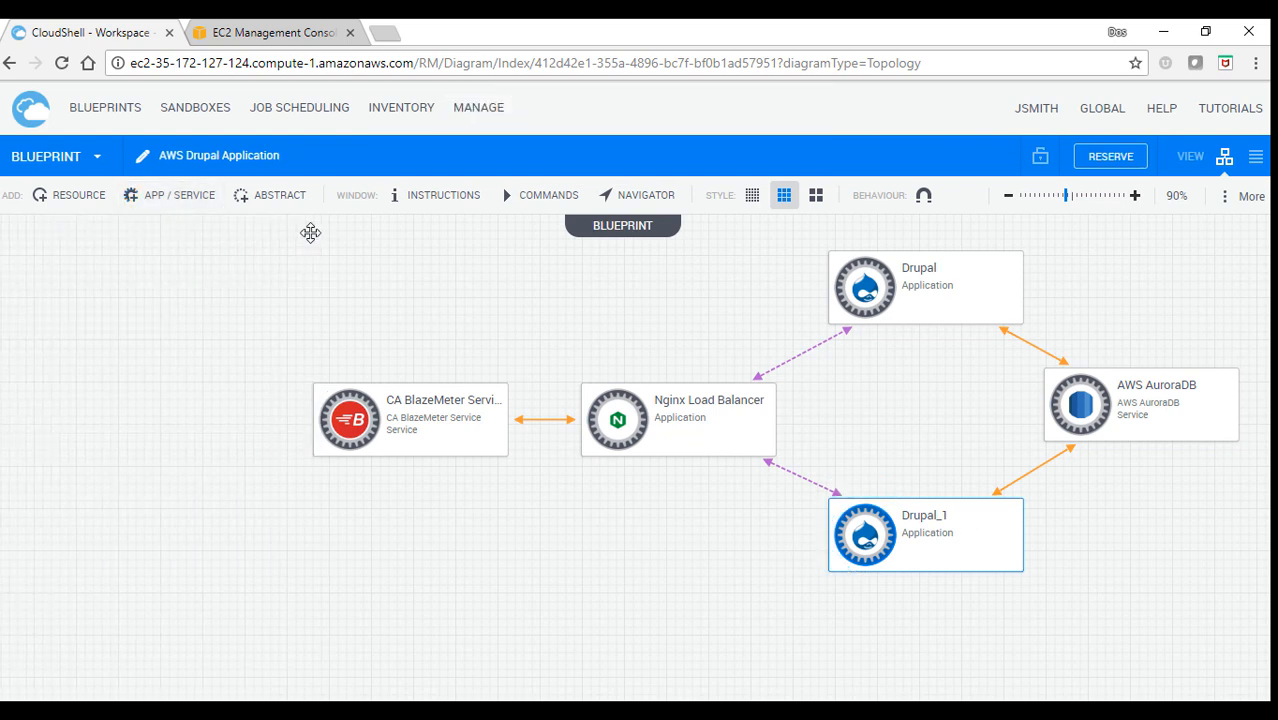
Step: Review the activation instructions of the AWS Drupal Application blueprint and close them
{"action": "left_click", "coordinate": [446, 207]}
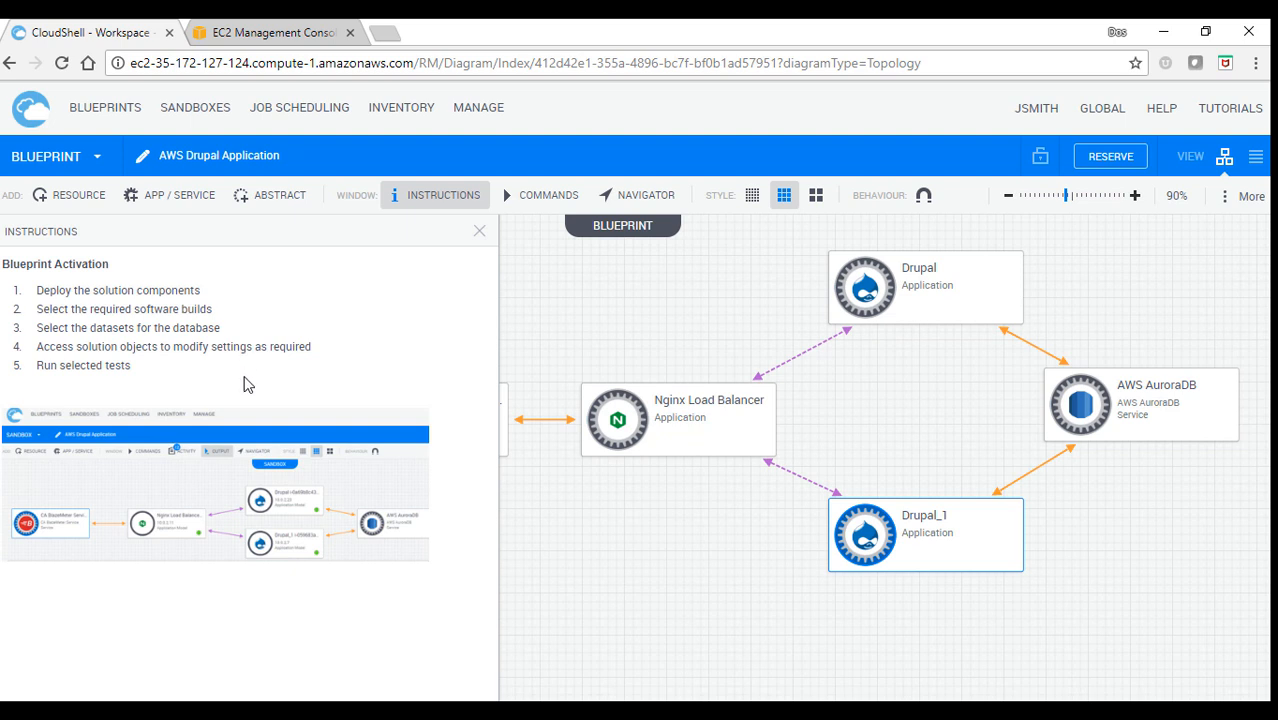
{"action": "left_click", "coordinate": [480, 236]}
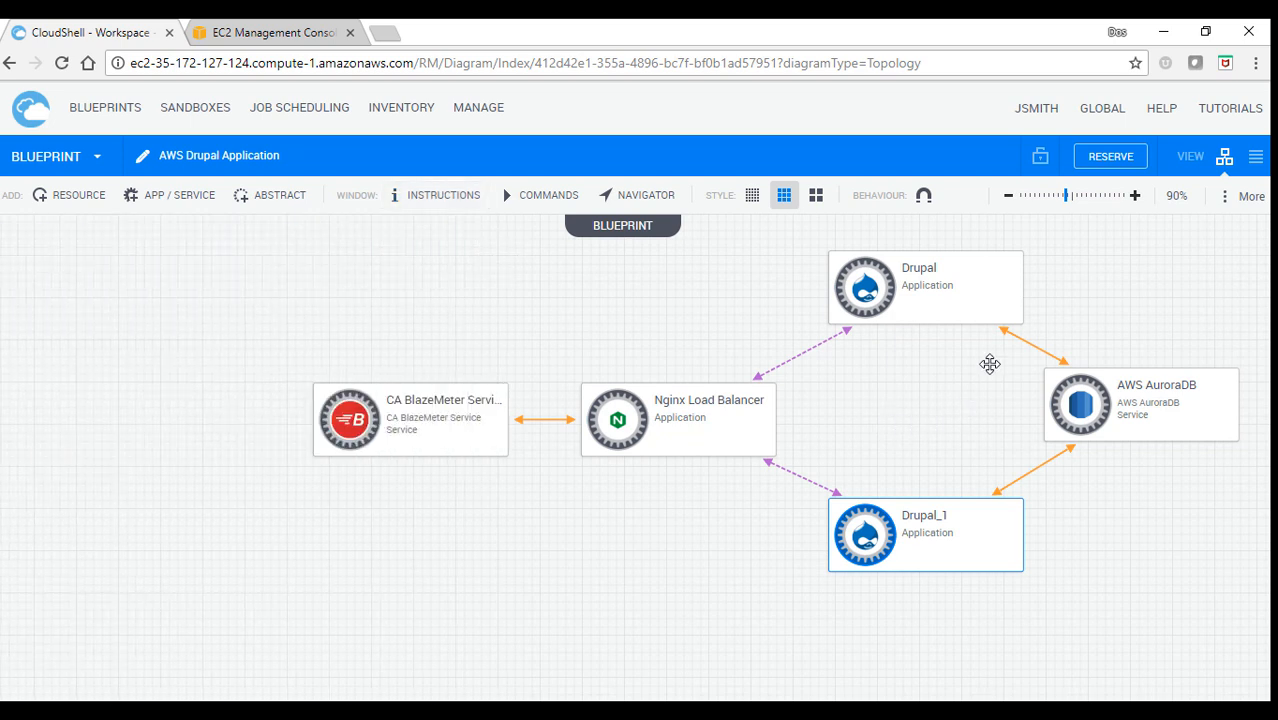
Step: Reserve the blueprint for 2 hours with Drupal Application Build # 8.6 and the warm Aurora Data Set
{"action": "left_click", "coordinate": [1098, 162]}
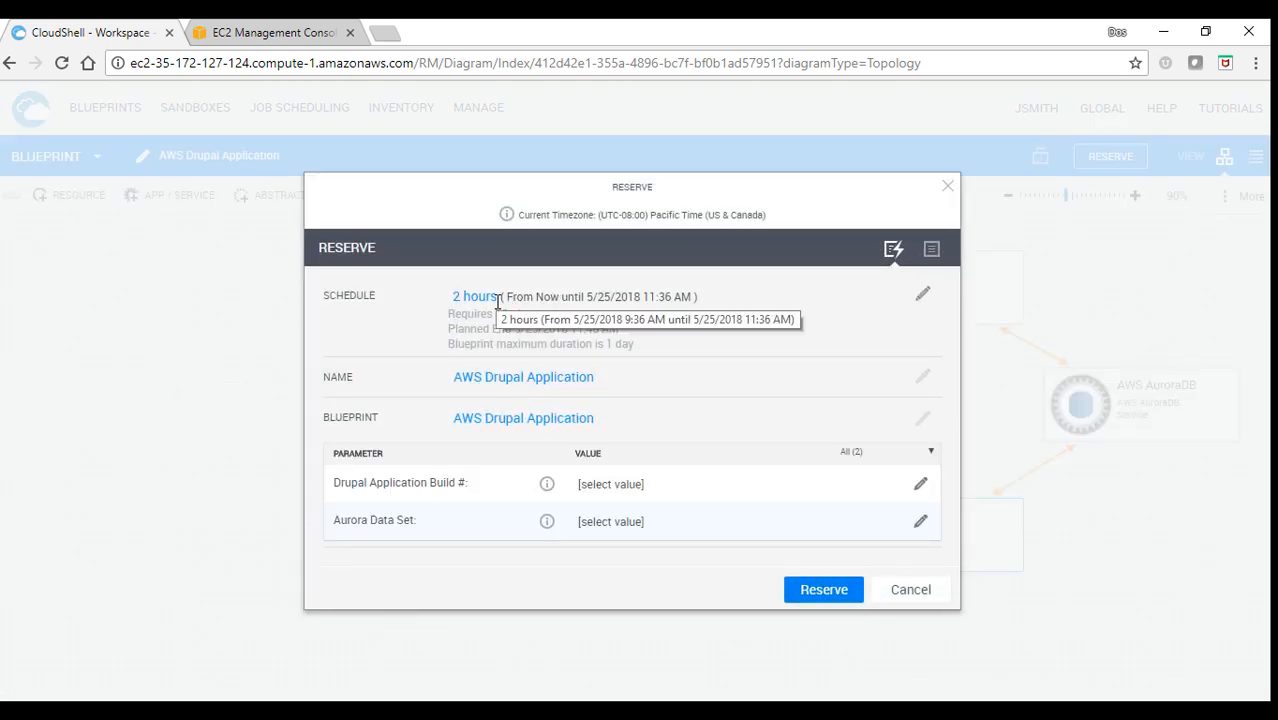
{"action": "left_click", "coordinate": [619, 490]}
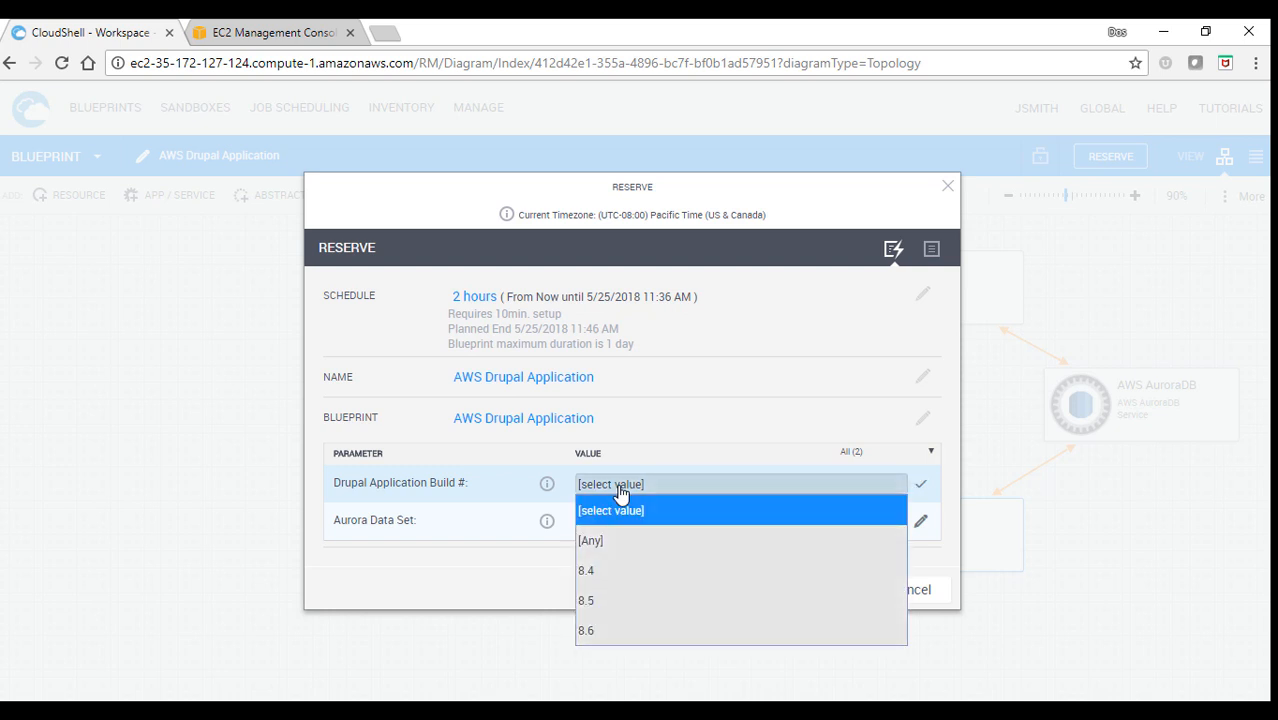
{"action": "left_click", "coordinate": [593, 632]}
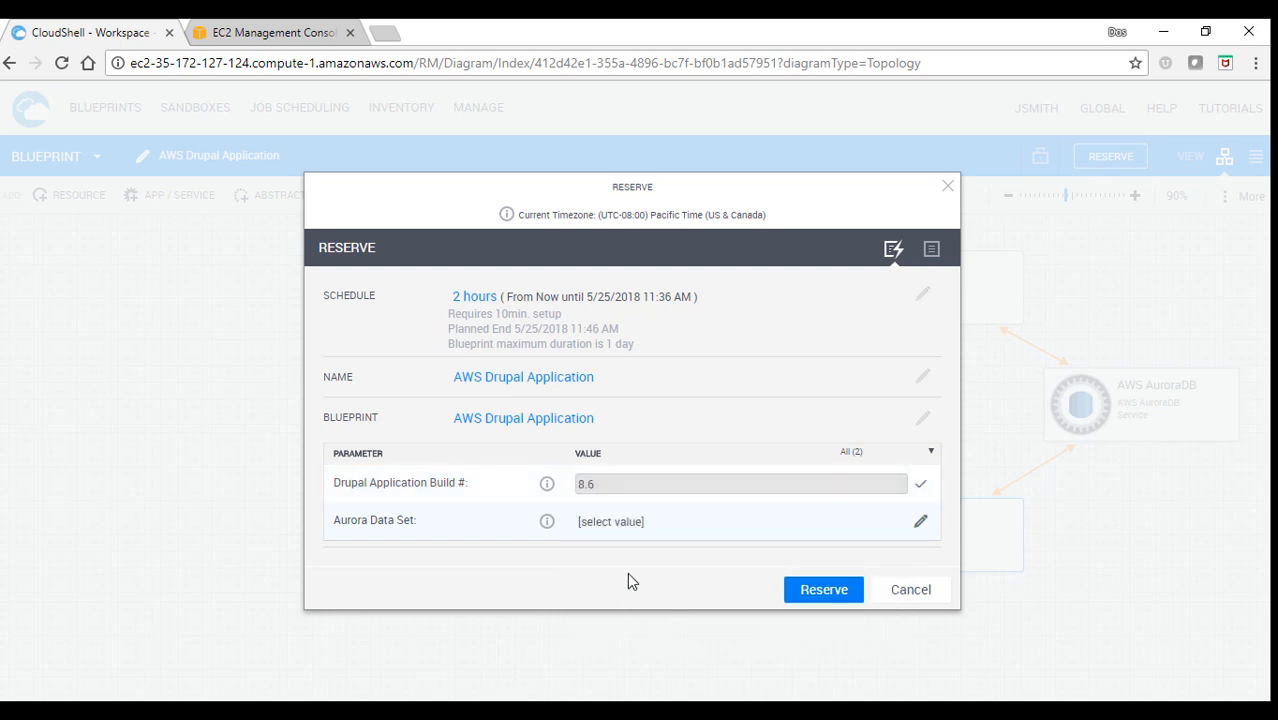
{"action": "left_click", "coordinate": [622, 522]}
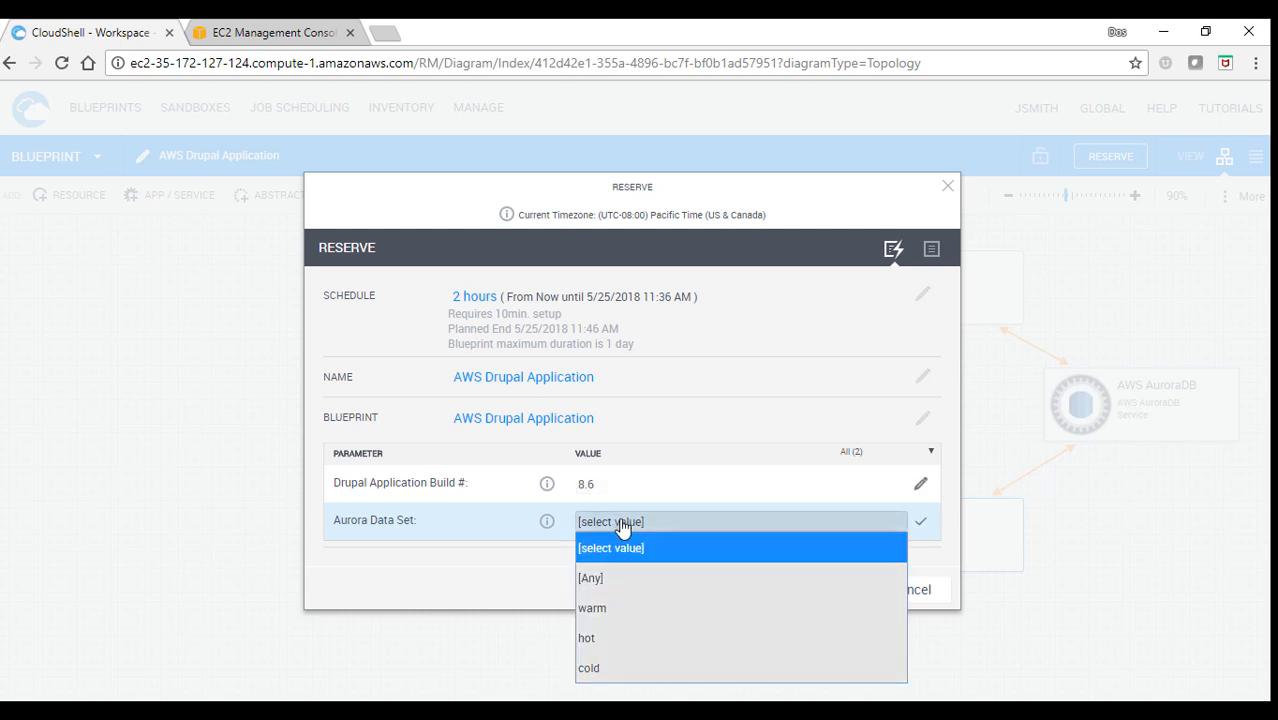
{"action": "left_click", "coordinate": [615, 606]}
{"action": "left_click", "coordinate": [820, 592]}
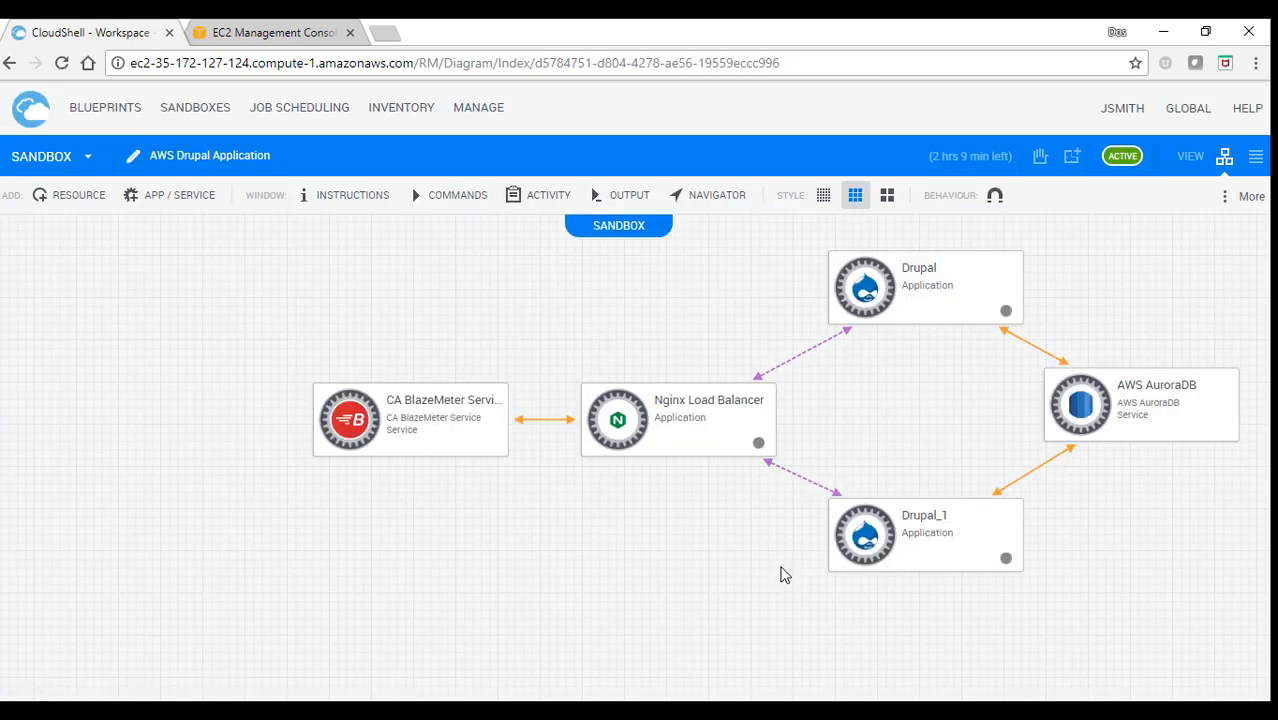
Step: Display the sandbox's activity feed and command output, and shift the output window left to monitor the setup
{"action": "left_click", "coordinate": [560, 198]}
{"action": "left_click", "coordinate": [630, 196]}
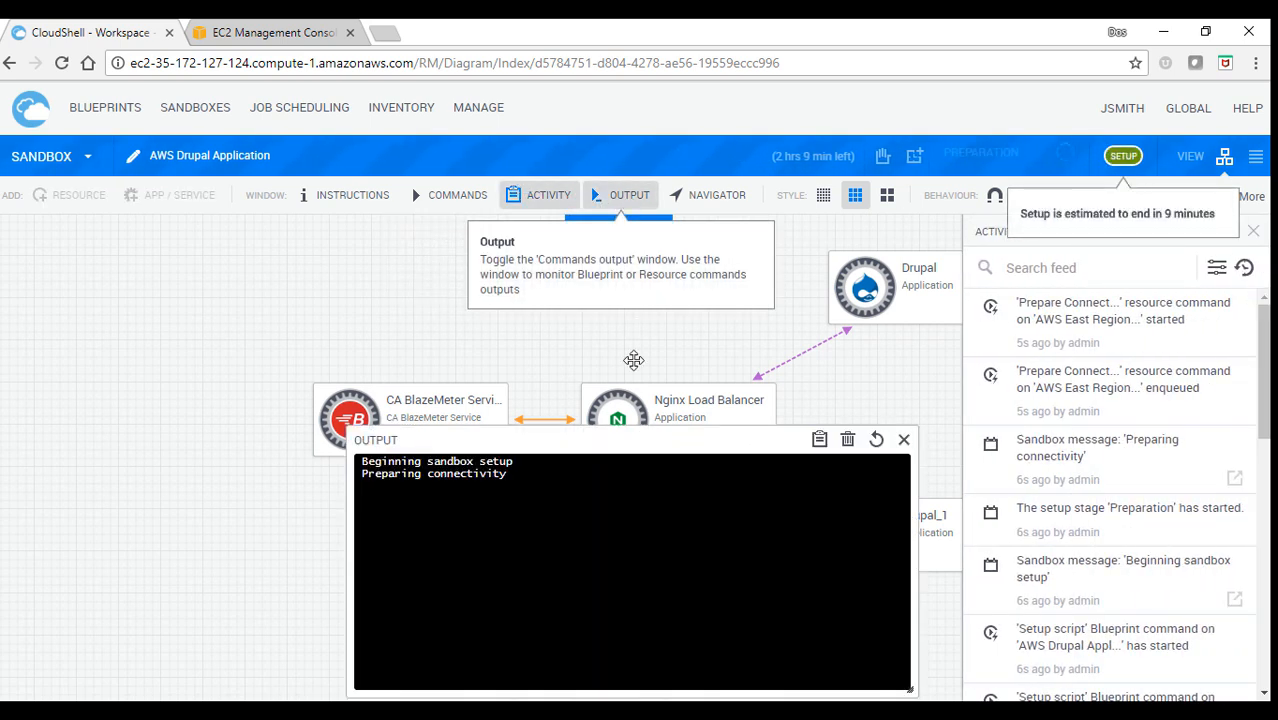
{"action": "left_click_drag", "start_coordinate": [556, 439], "coordinate": [494, 439]}
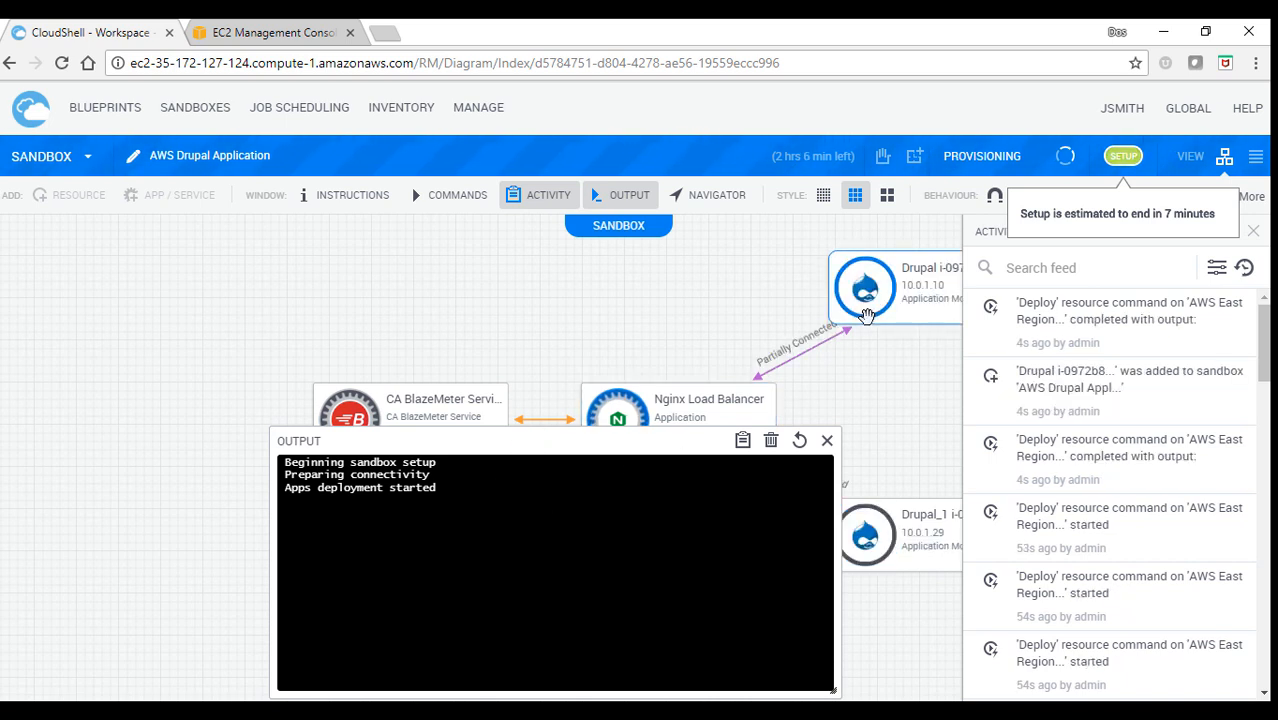
{"action": "mouse_move", "coordinate": [866, 312]}
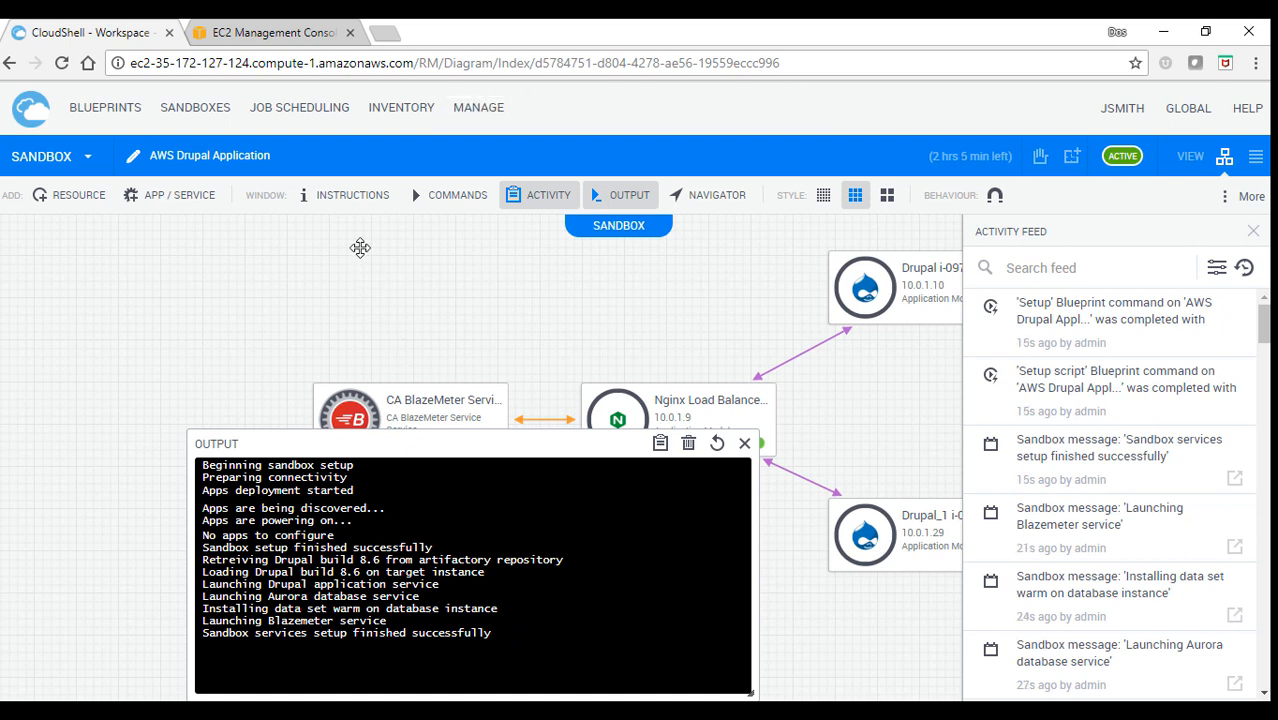
Step: Switch to the EC2 Management Console and refresh the instance list to check the deployed instances
{"action": "left_click", "coordinate": [281, 33]}
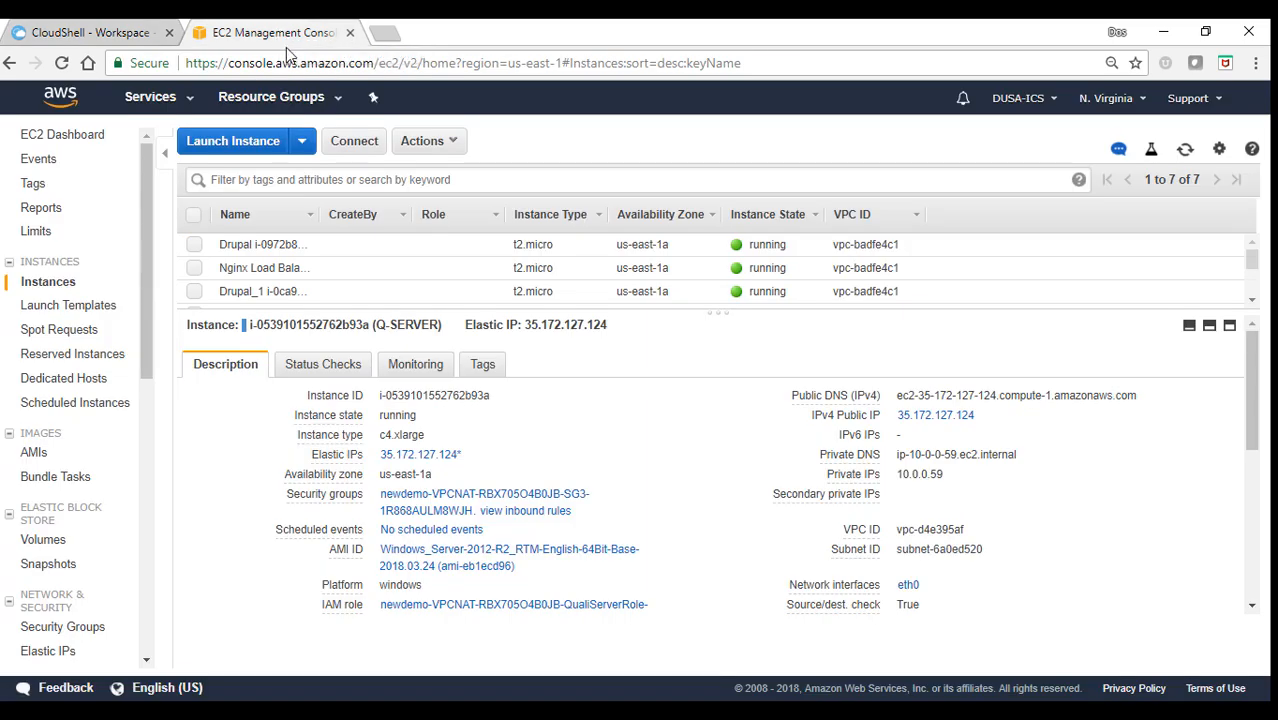
{"action": "left_click", "coordinate": [1185, 149]}
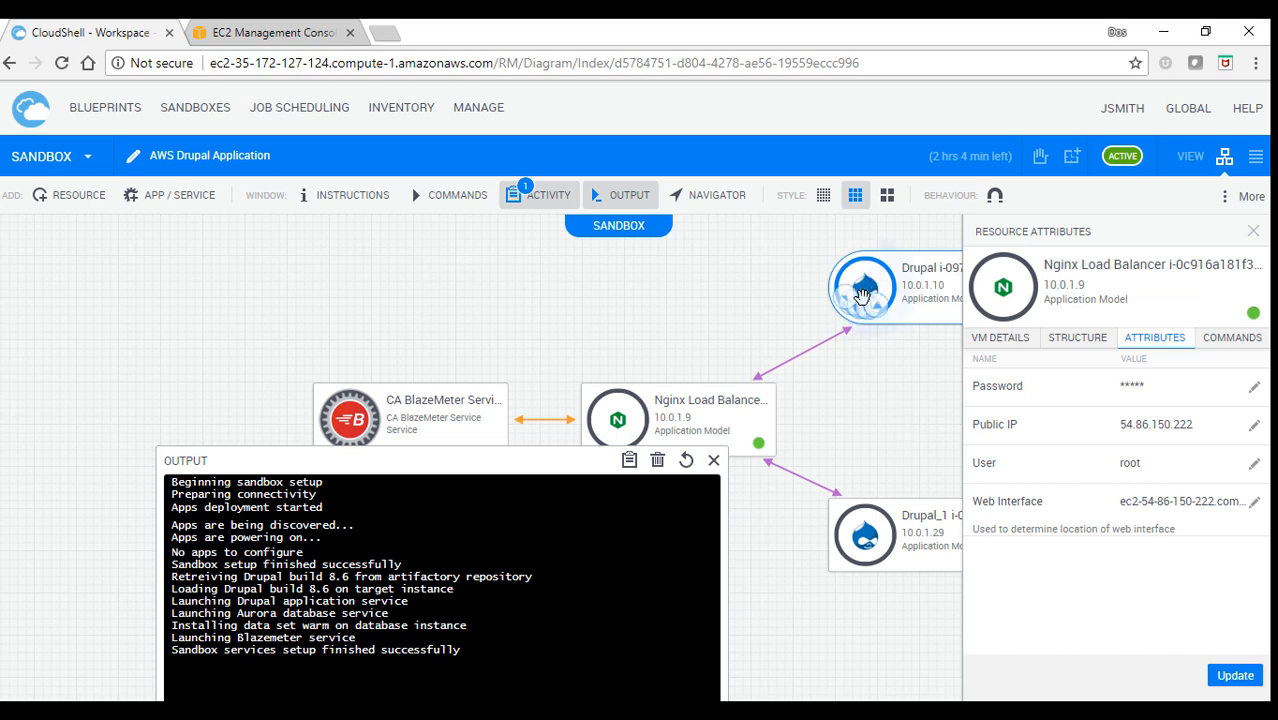
Step: Open the web interface of the first Drupal instance and look through its login and password reset pages
{"action": "mouse_move", "coordinate": [862, 294]}
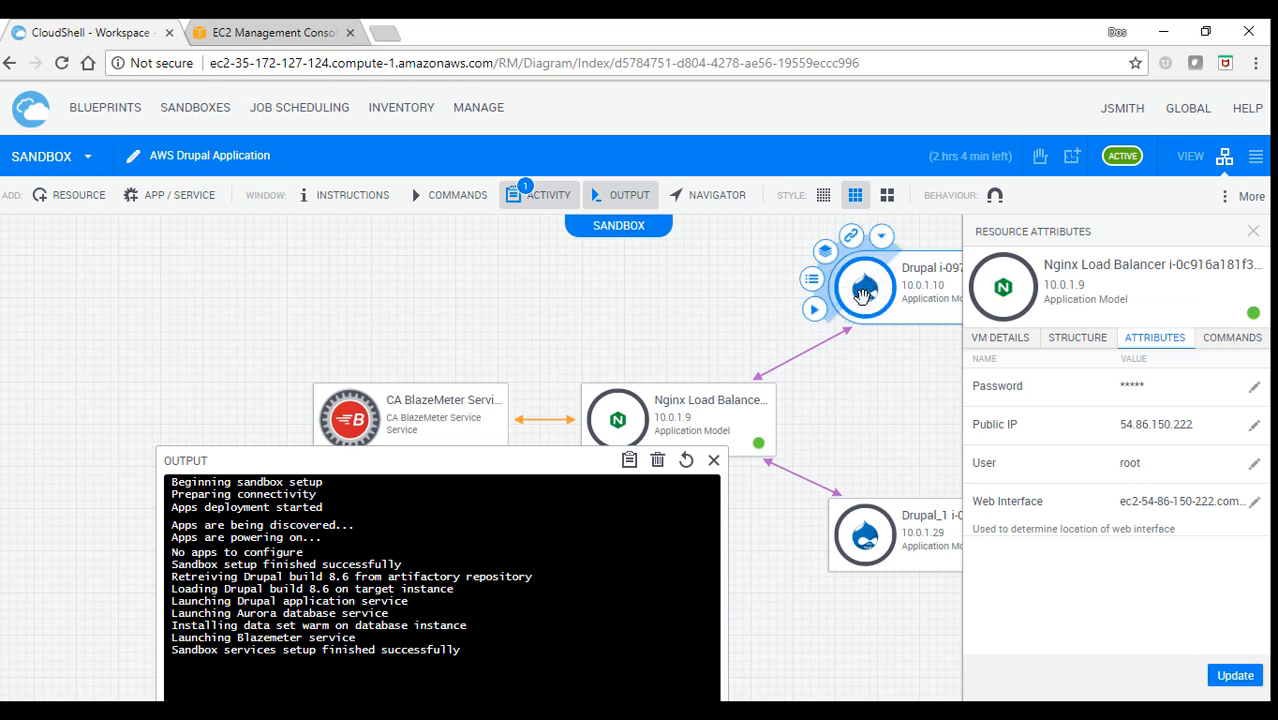
{"action": "left_click", "coordinate": [881, 237]}
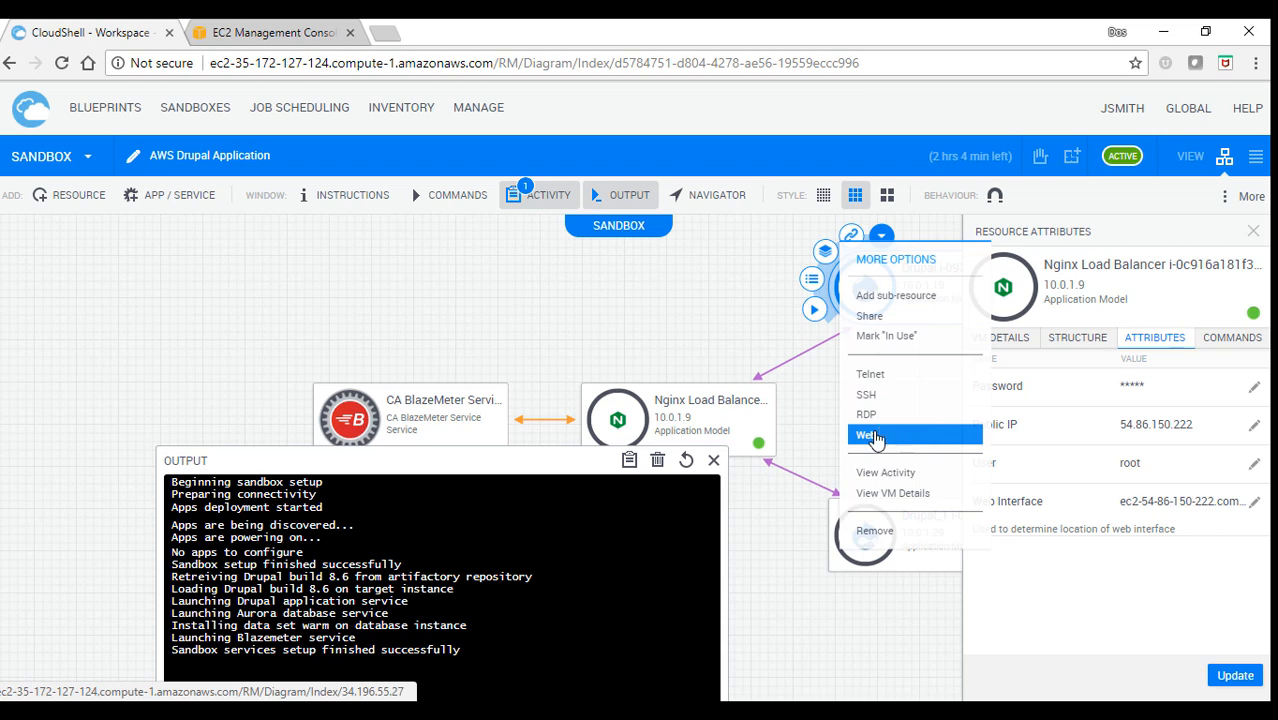
{"action": "left_click", "coordinate": [873, 437]}
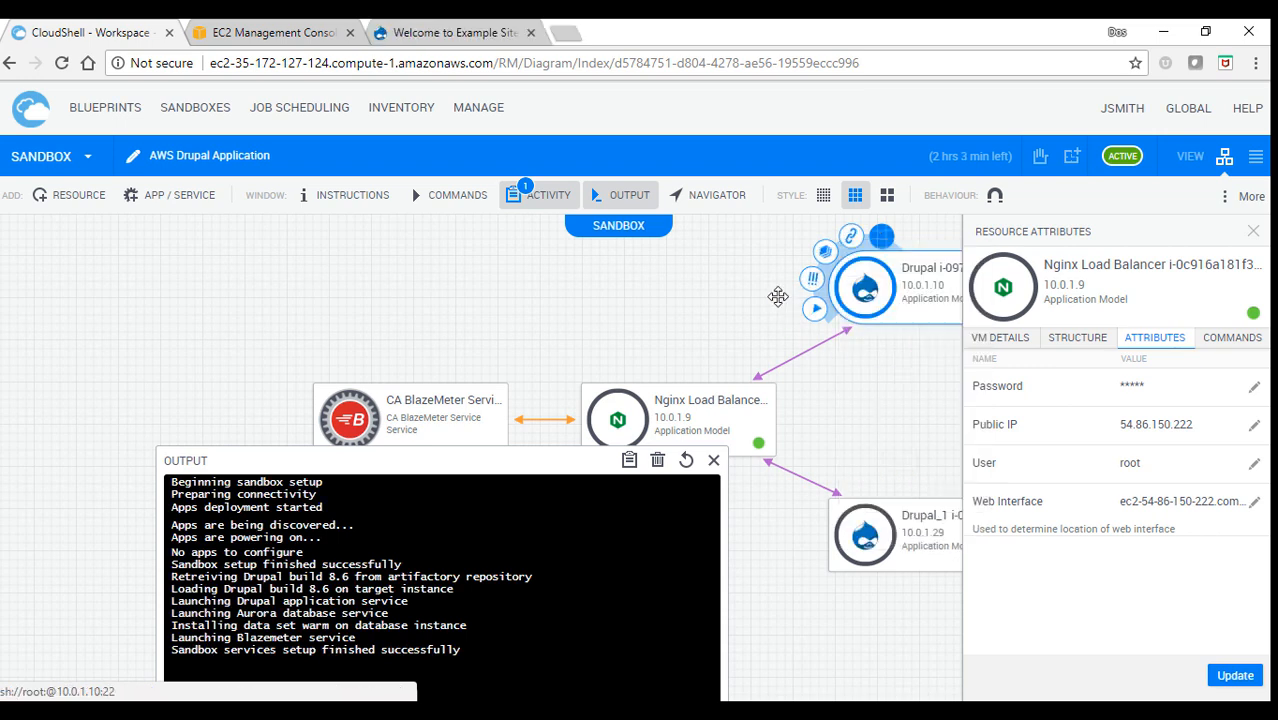
{"action": "left_click", "coordinate": [448, 37]}
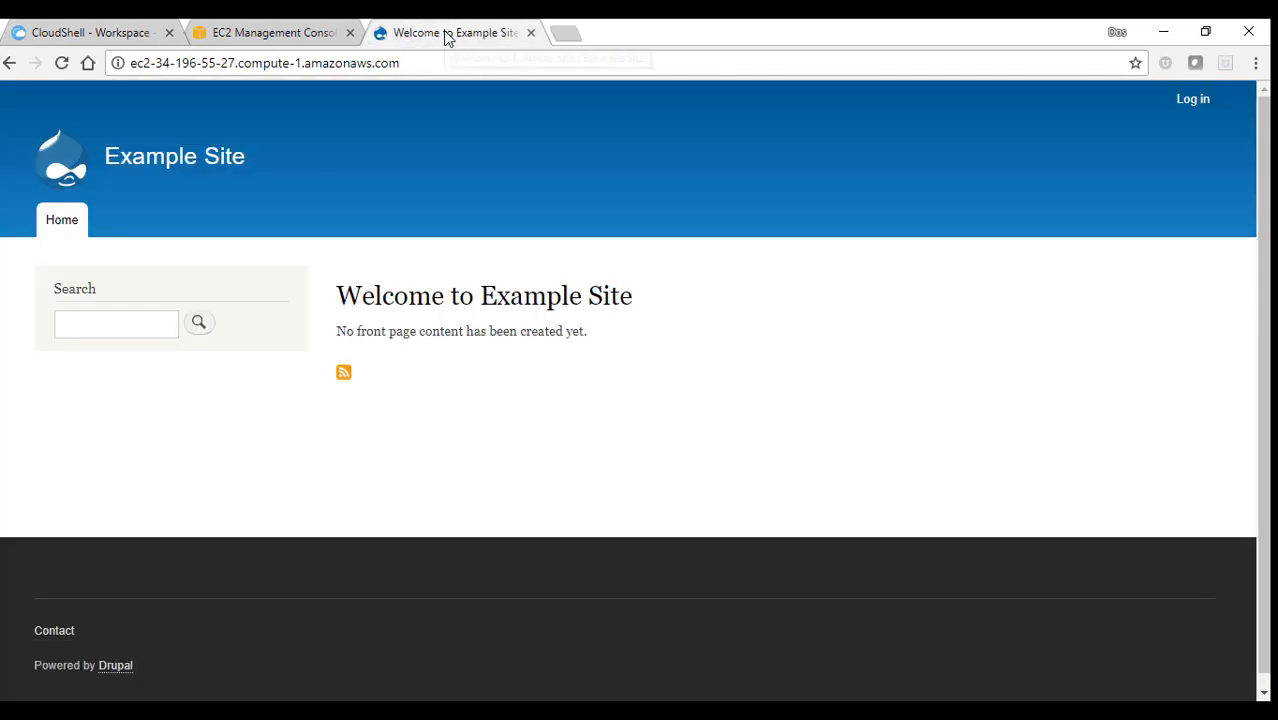
{"action": "left_click", "coordinate": [1183, 100]}
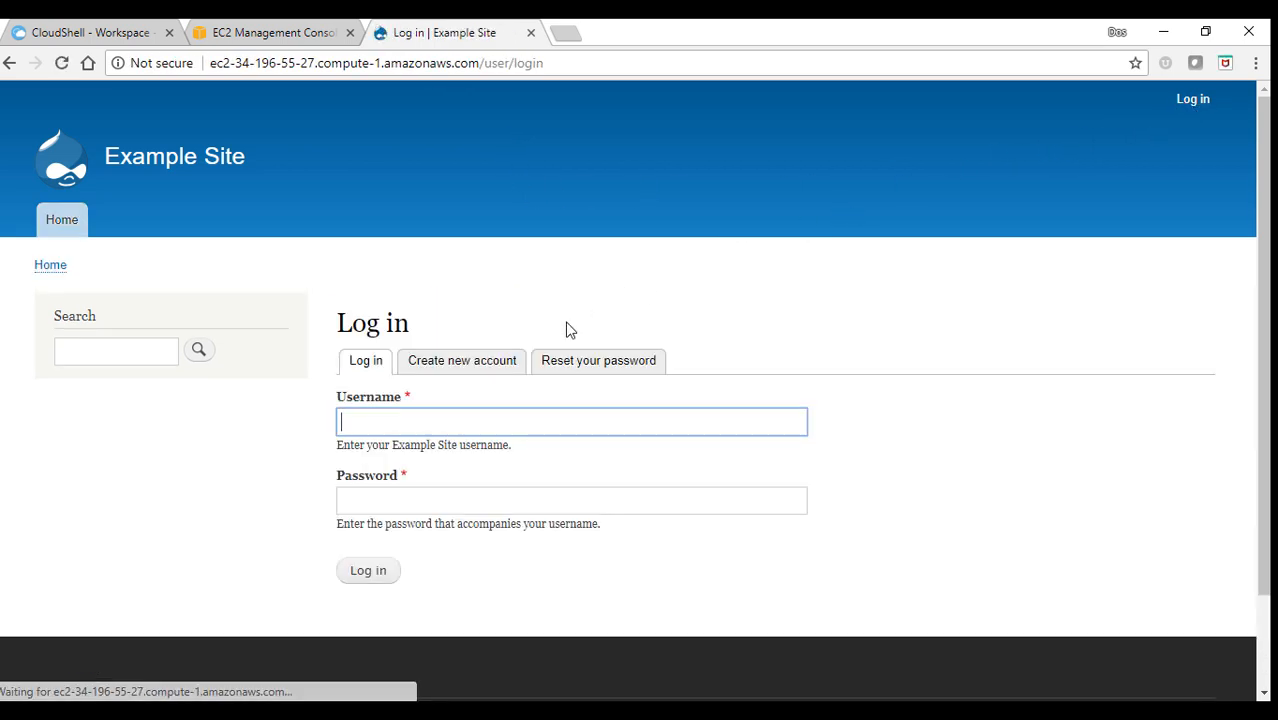
{"action": "left_click", "coordinate": [508, 362]}
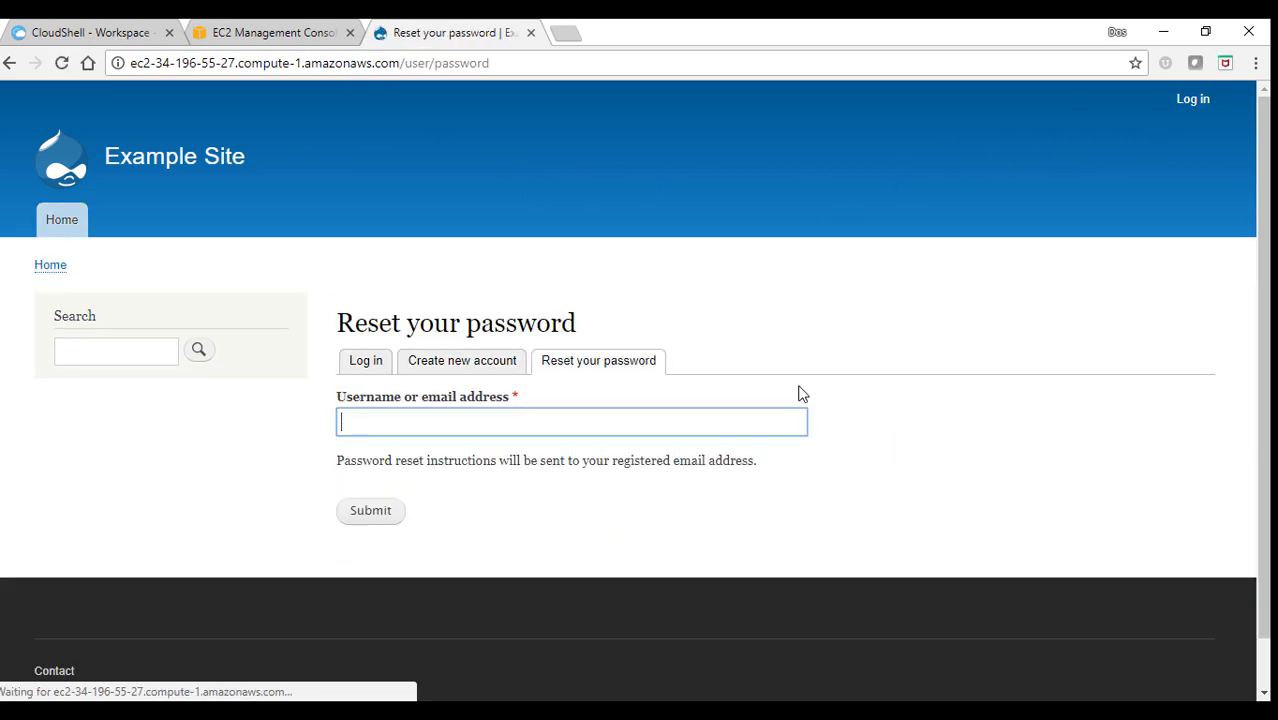
Step: Switch to CloudShell and run the Start Tests command on the CA BlazeMeter Service with the test name CSD
{"action": "left_click", "coordinate": [66, 30]}
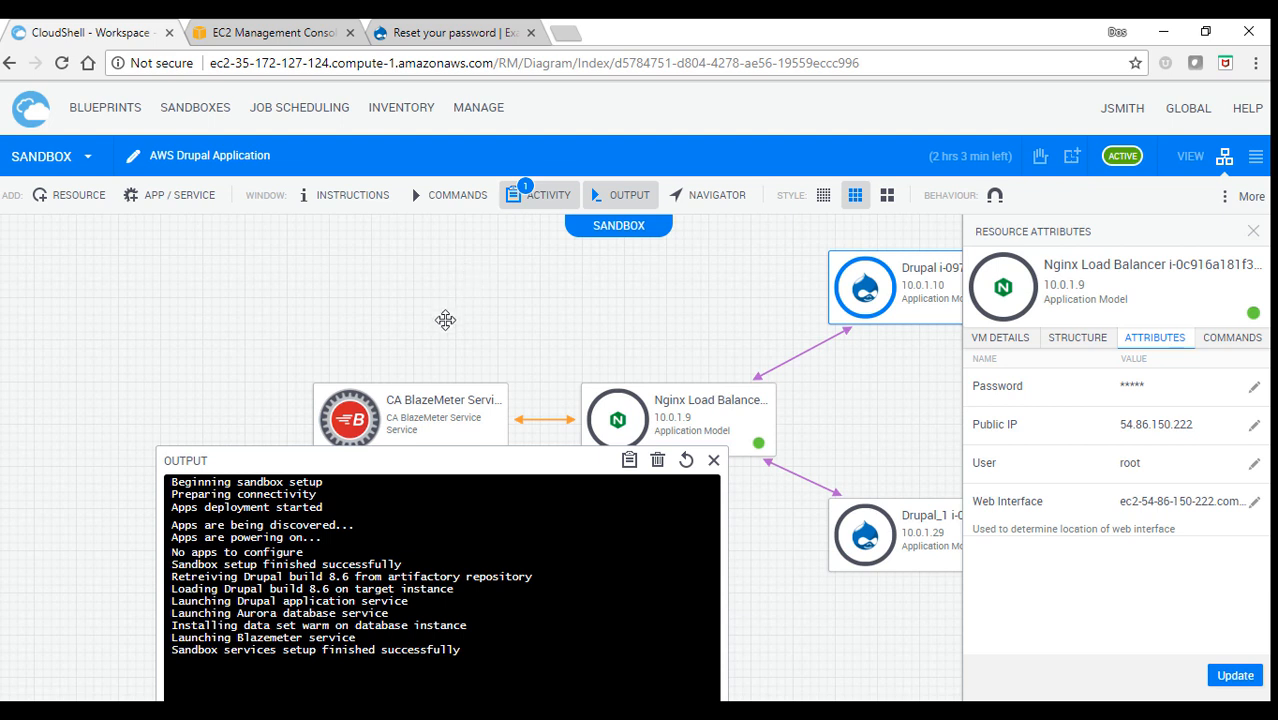
{"action": "mouse_move", "coordinate": [346, 419]}
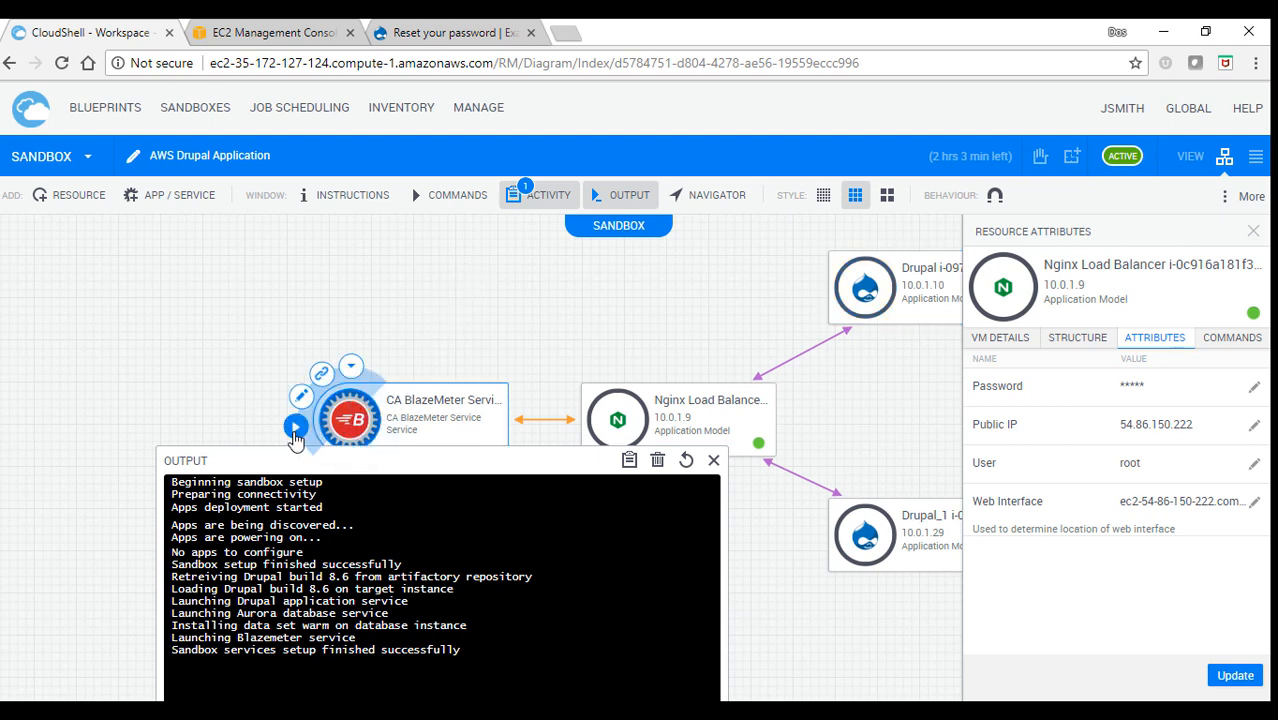
{"action": "left_click", "coordinate": [296, 432]}
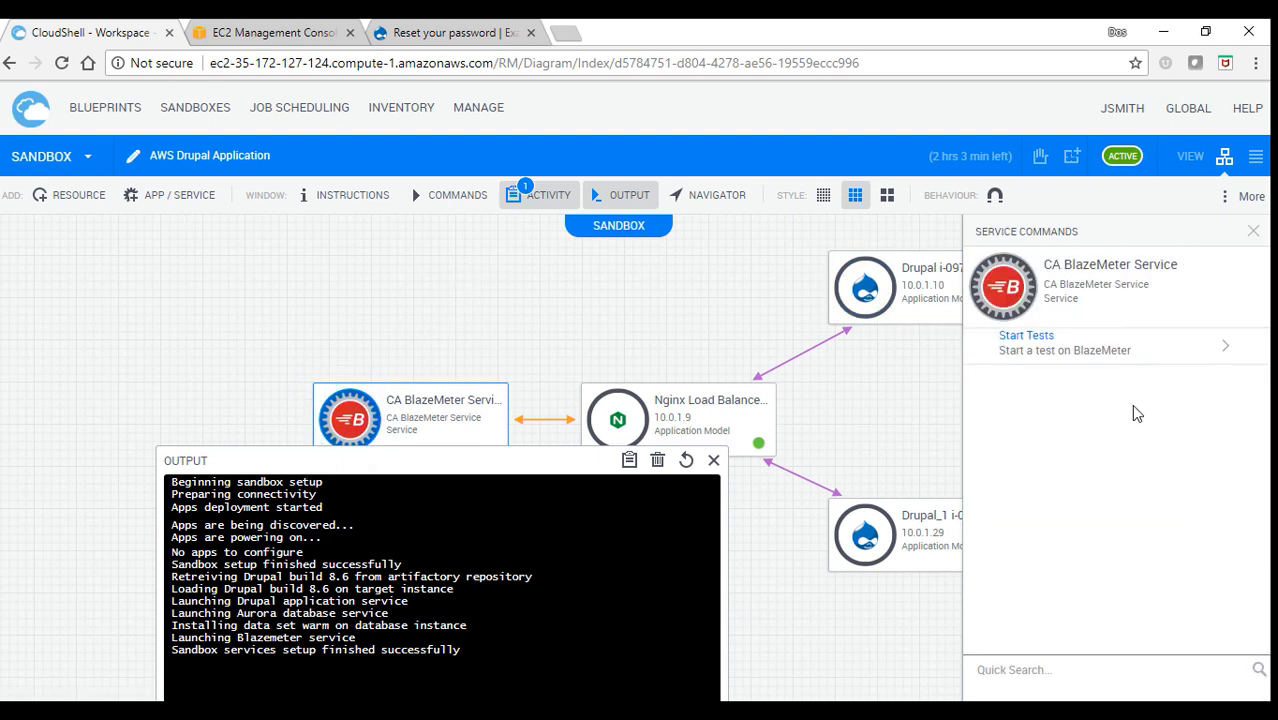
{"action": "left_click", "coordinate": [1180, 353]}
{"action": "type", "text": "c"}
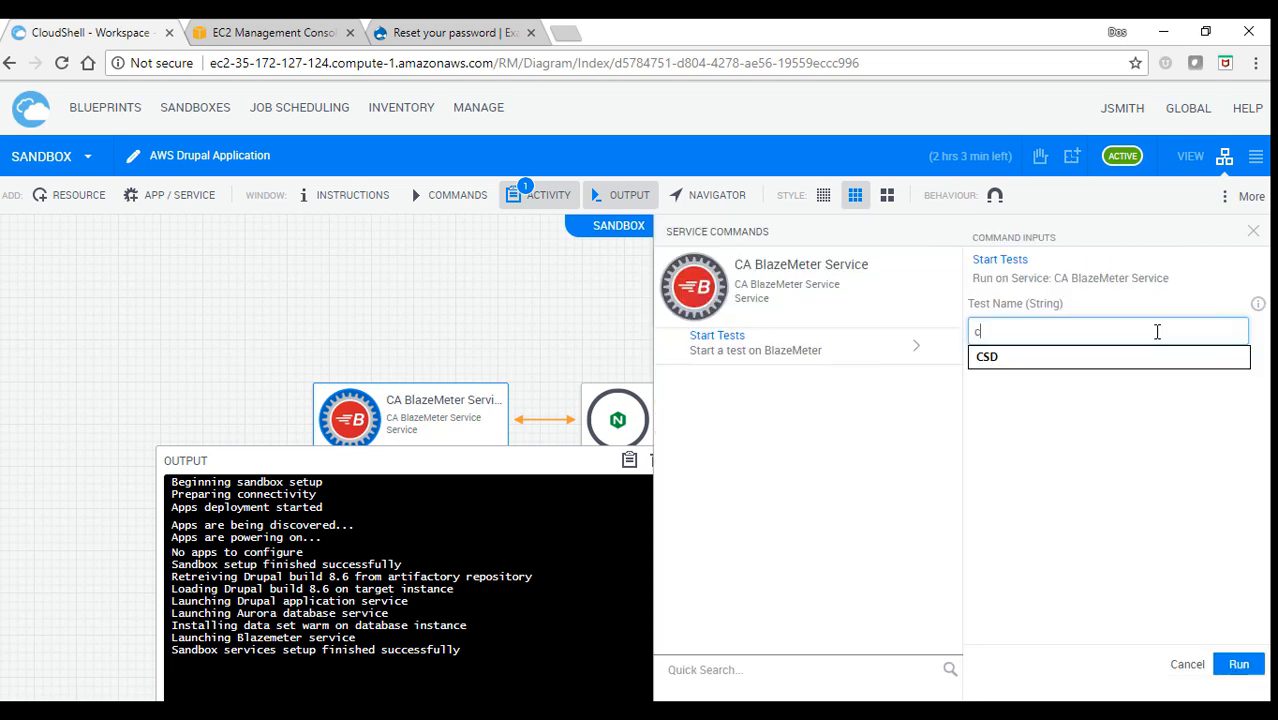
{"action": "type", "text": "sd"}
{"action": "left_click", "coordinate": [1041, 358]}
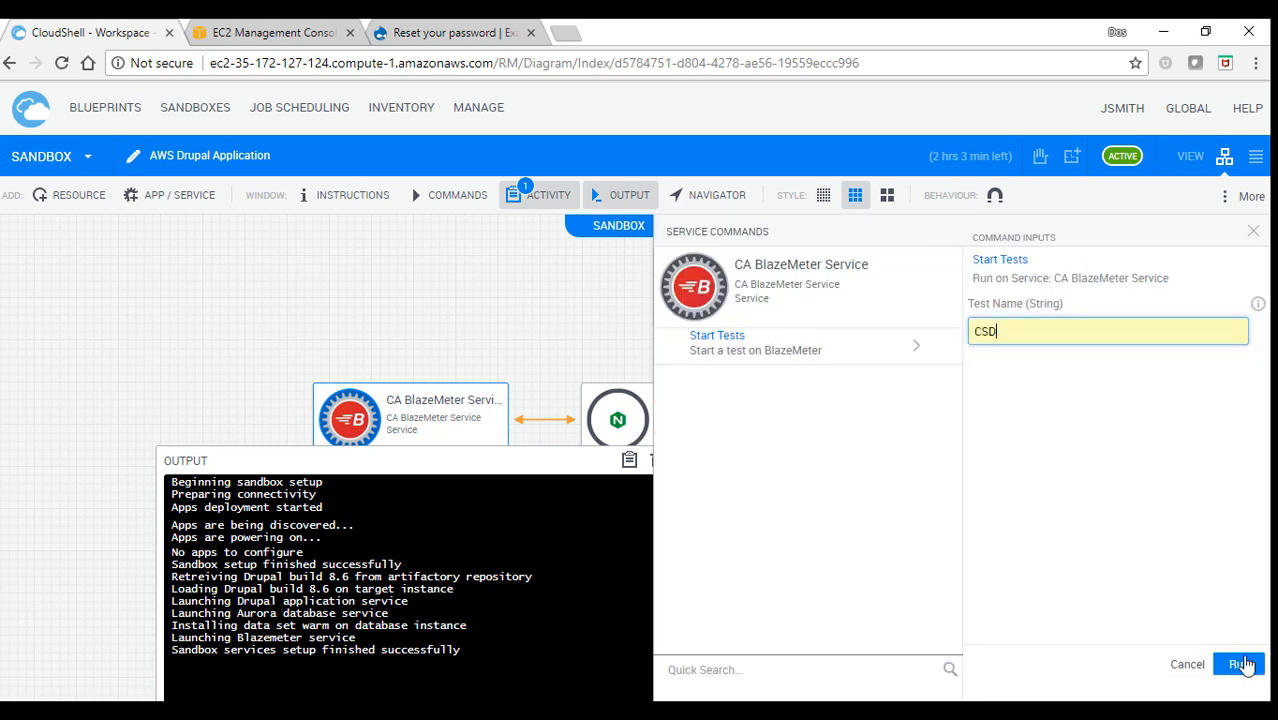
{"action": "left_click", "coordinate": [1240, 664]}
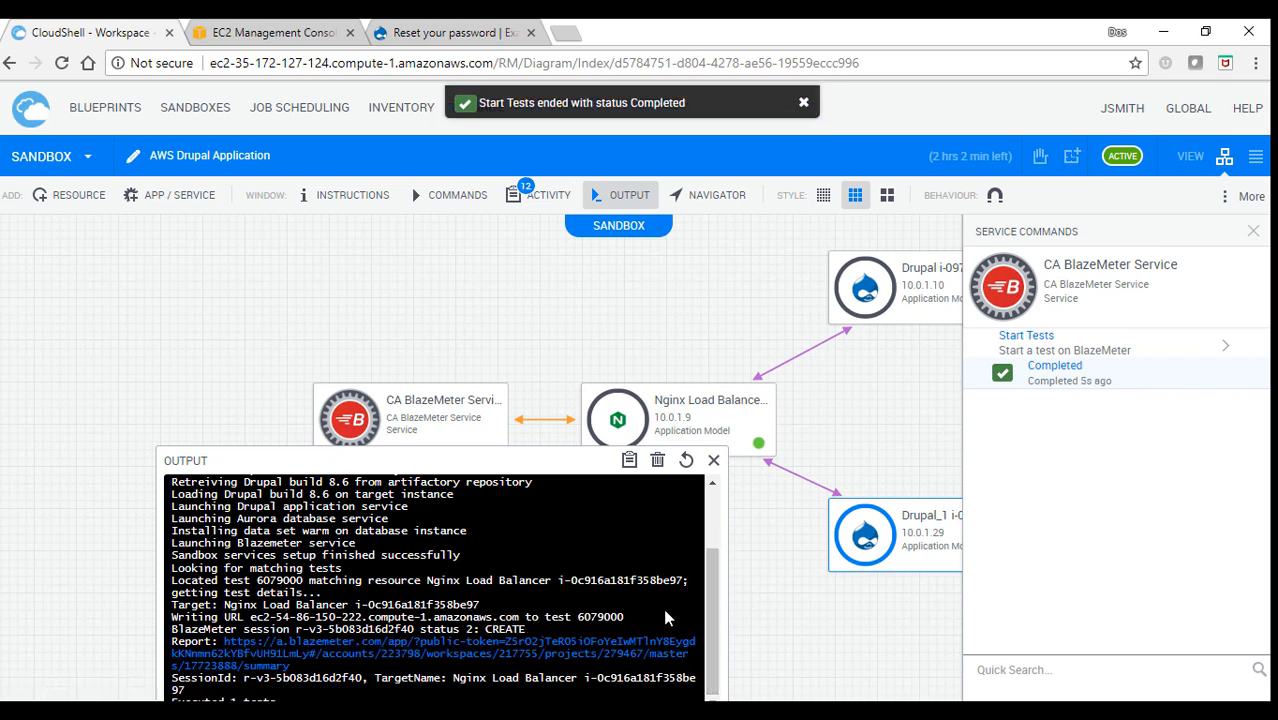
Step: Move the output window up to show its full contents and open the BlazeMeter report of the executed test
{"action": "left_click_drag", "start_coordinate": [557, 466], "coordinate": [560, 414]}
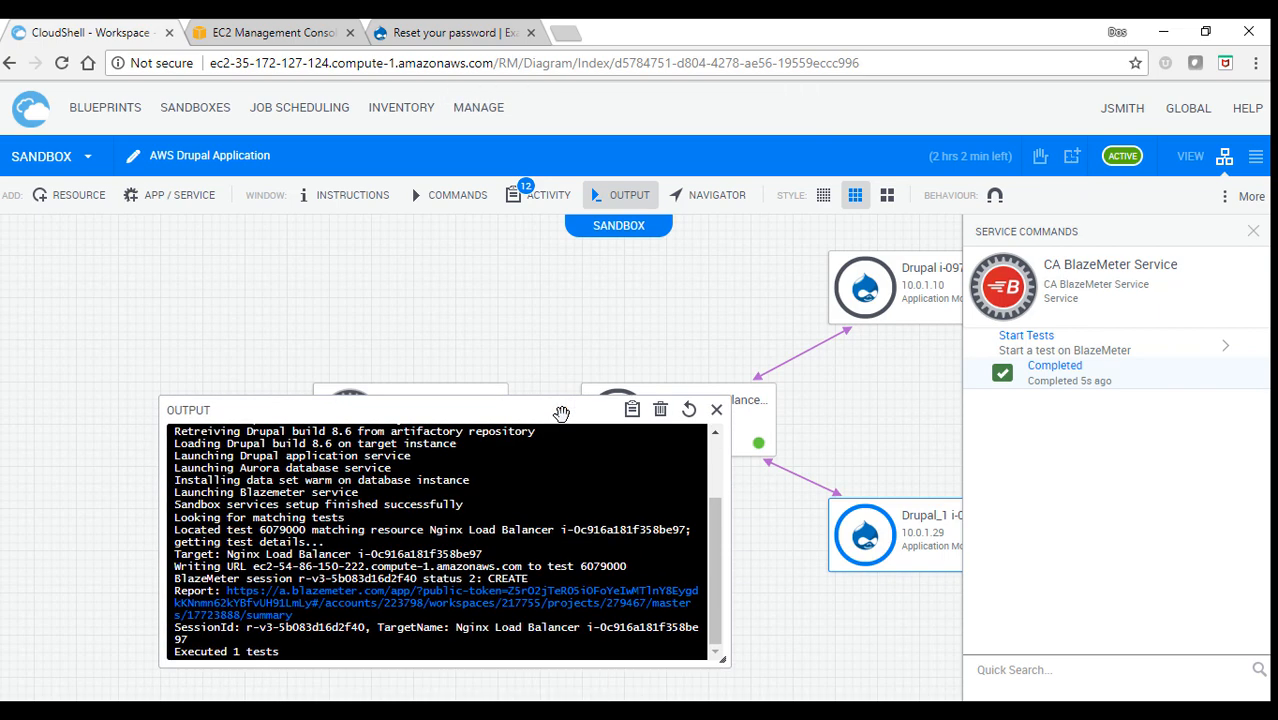
{"action": "left_click", "coordinate": [594, 539]}
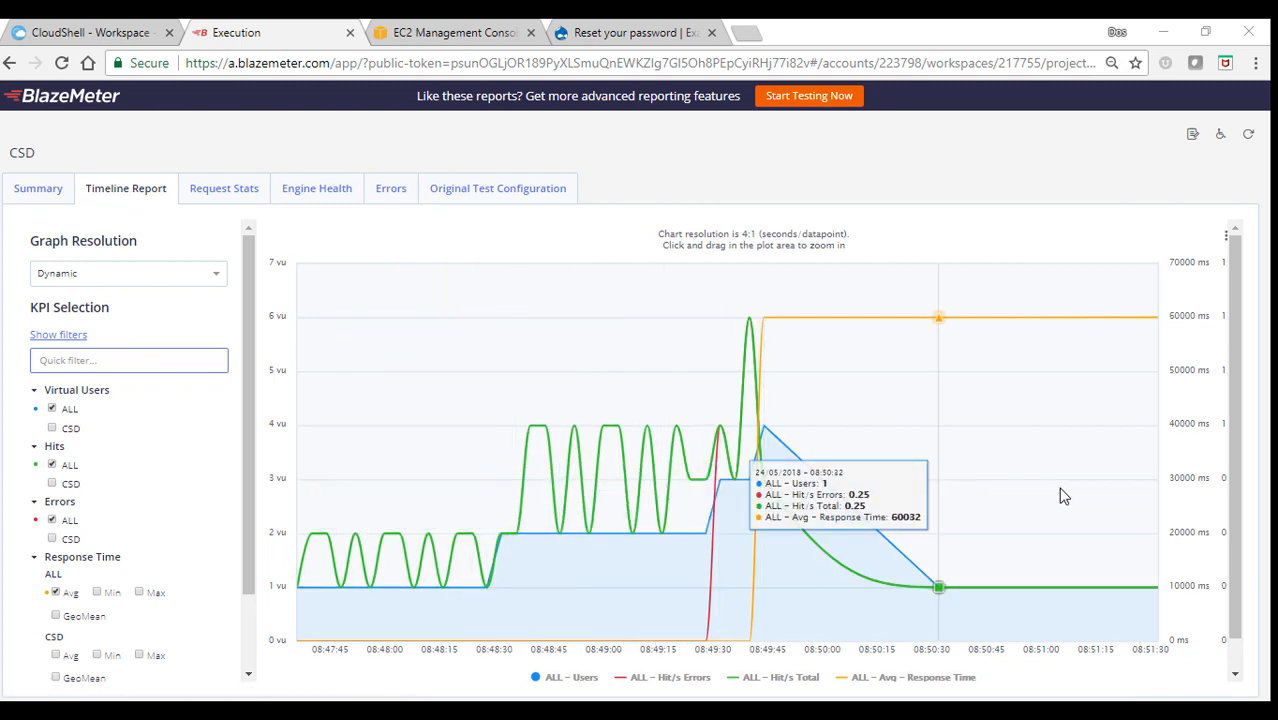
Step: Return to CloudShell, end the AWS Drupal Application sandbox, and display its activity feed and command output to monitor the teardown
{"action": "left_click", "coordinate": [80, 32]}
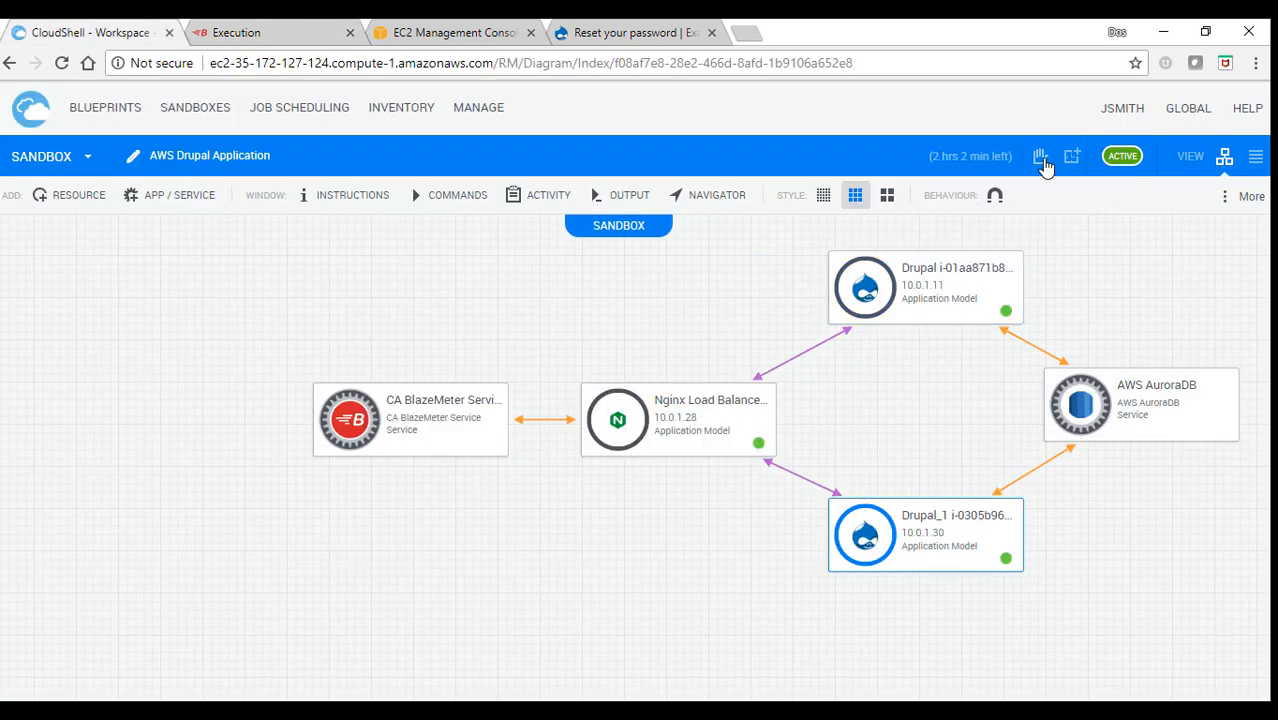
{"action": "left_click", "coordinate": [1041, 160]}
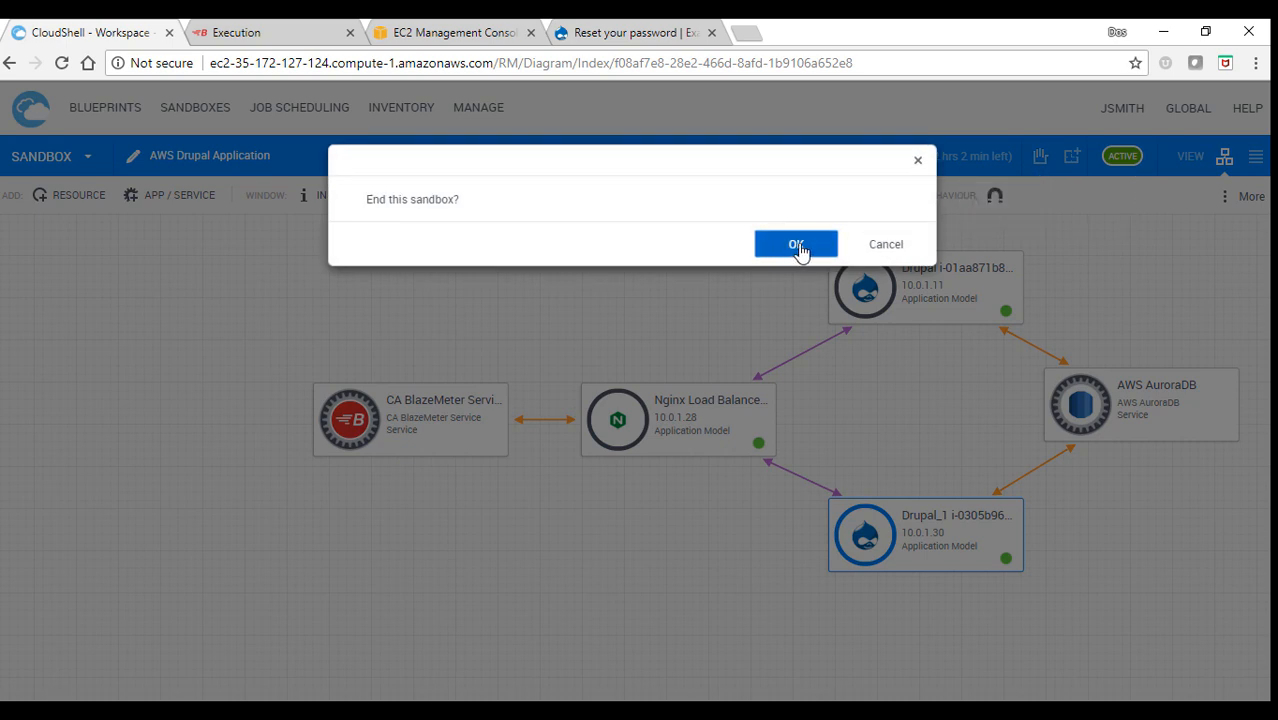
{"action": "left_click", "coordinate": [797, 245]}
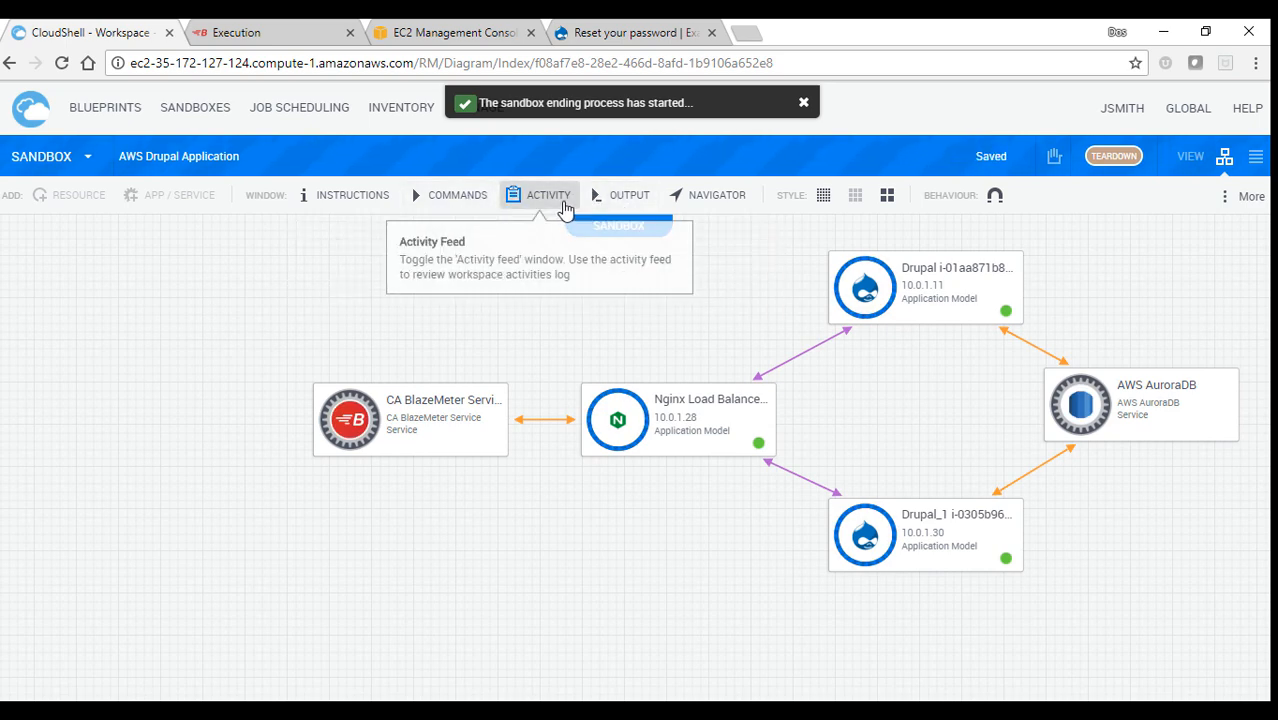
{"action": "left_click", "coordinate": [533, 197]}
{"action": "left_click", "coordinate": [622, 199]}
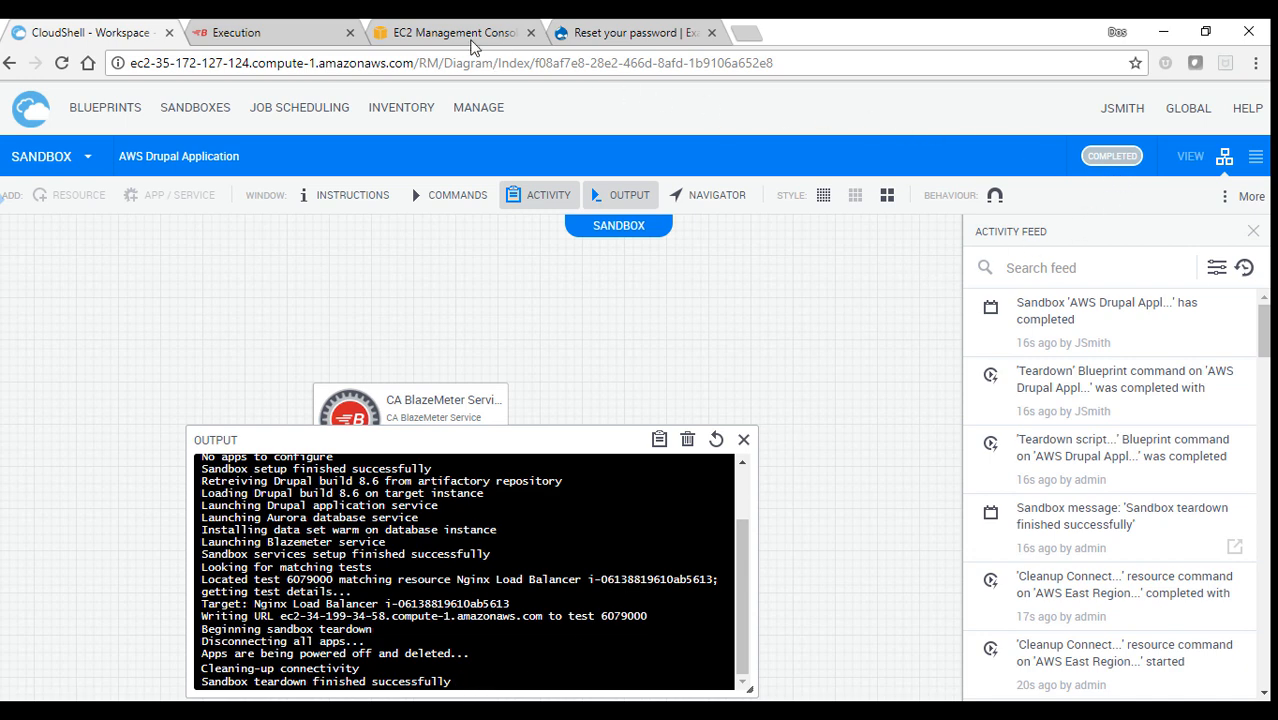
Step: Refresh the instance list in the EC2 Management Console to check the state of the sandbox's instances, and return to CloudShell
{"action": "left_click", "coordinate": [462, 33]}
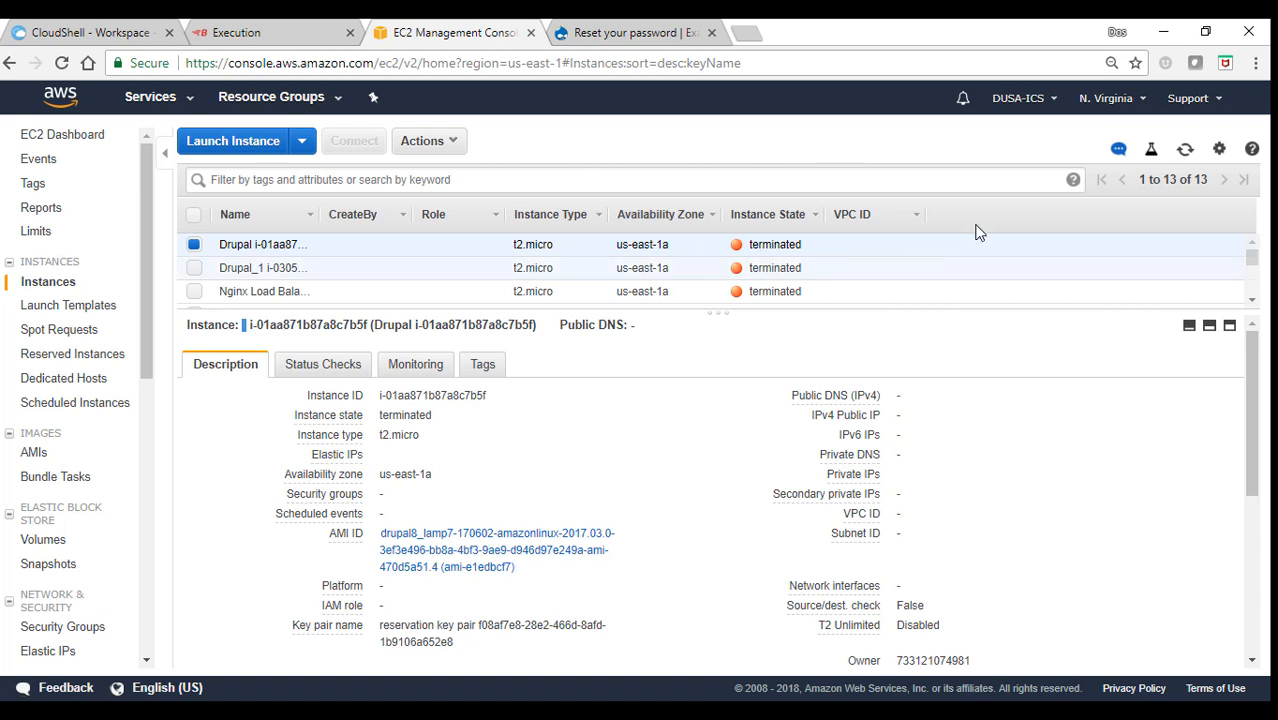
{"action": "left_click", "coordinate": [1185, 150]}
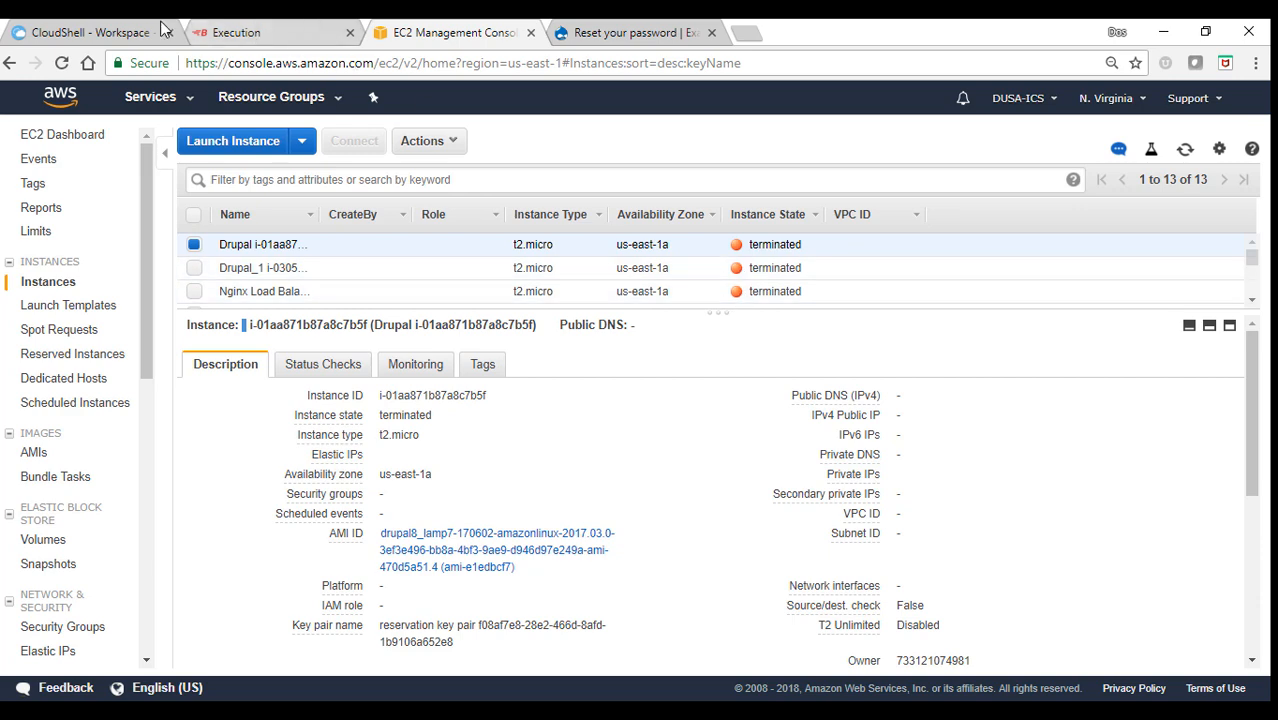
{"action": "left_click", "coordinate": [90, 32]}
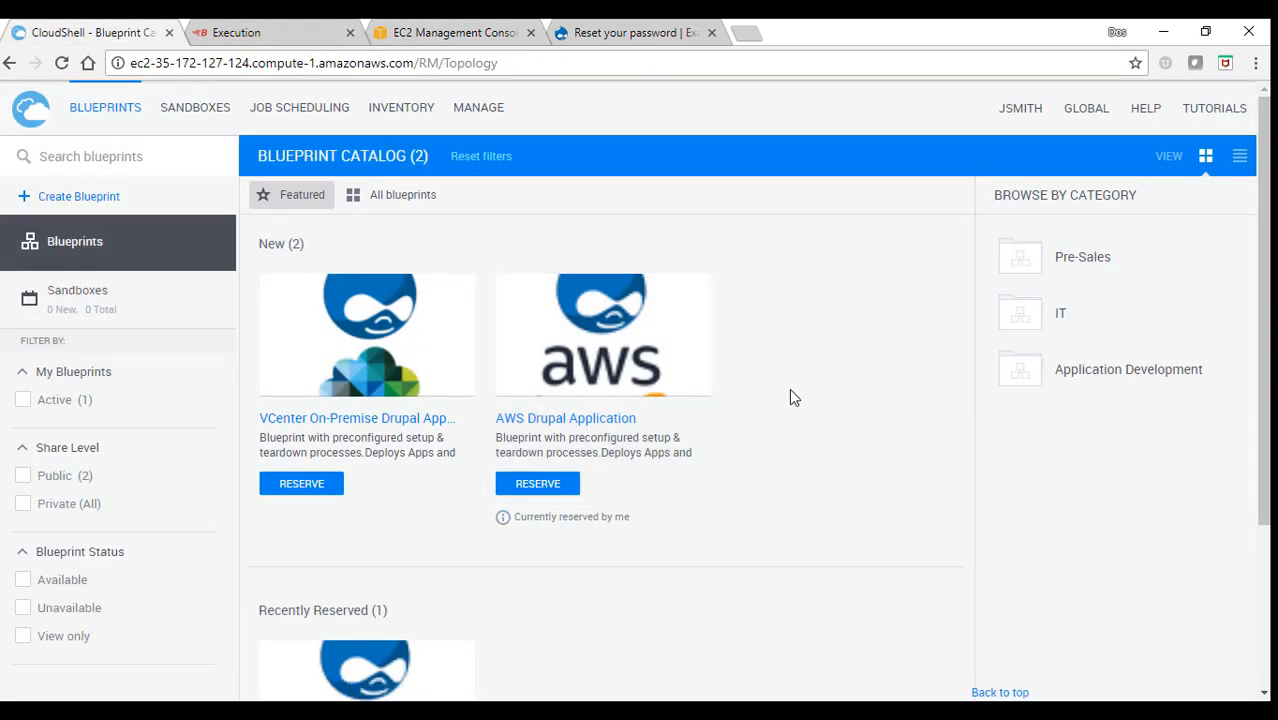